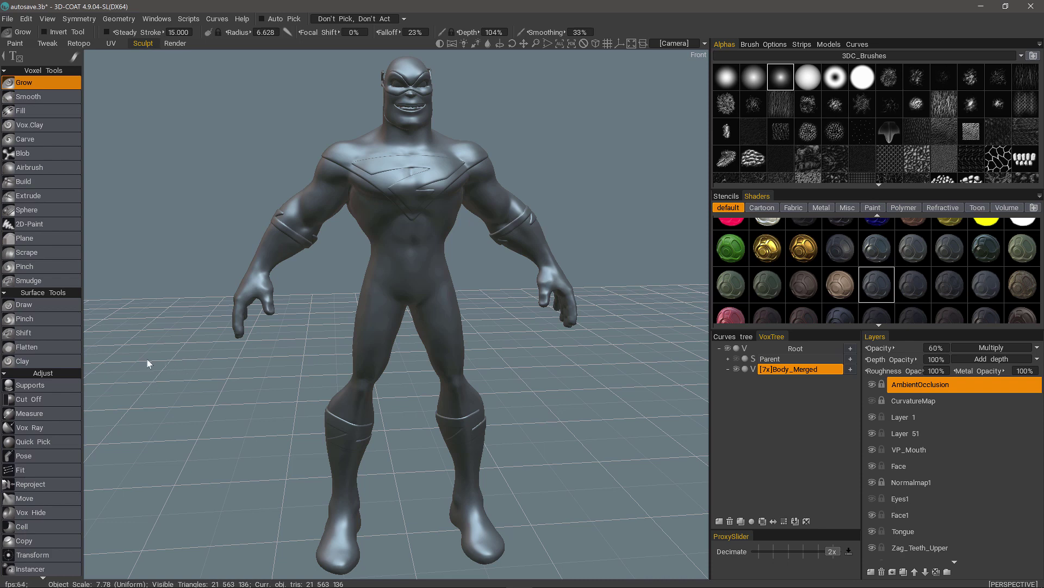
Generate automatic support rods for the Body_Merged figure with the Supports tool, toggling support generation off and back on
click(70, 386)
click(121, 88)
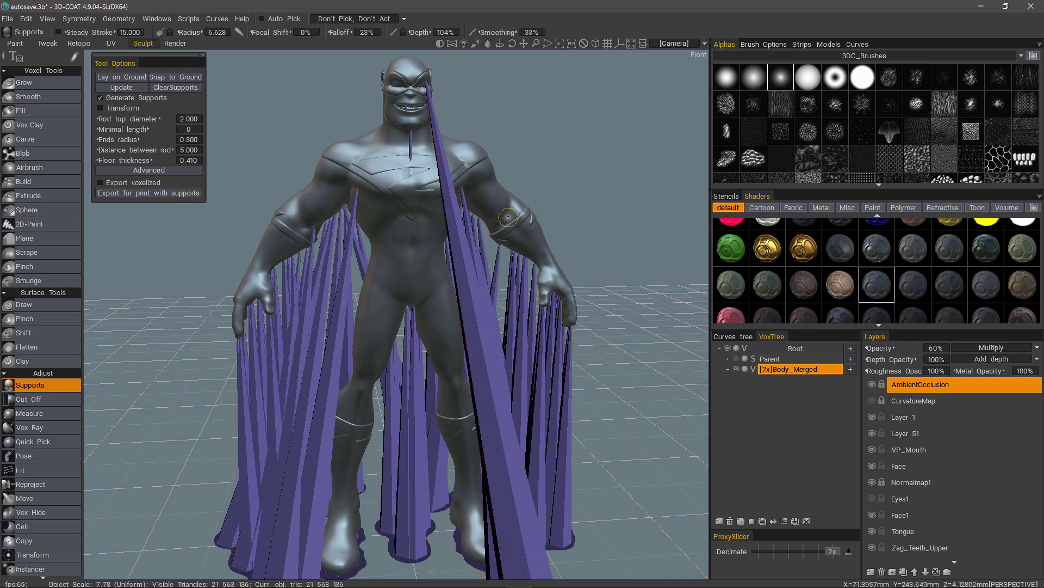
alt+drag(243, 288, 349, 319)
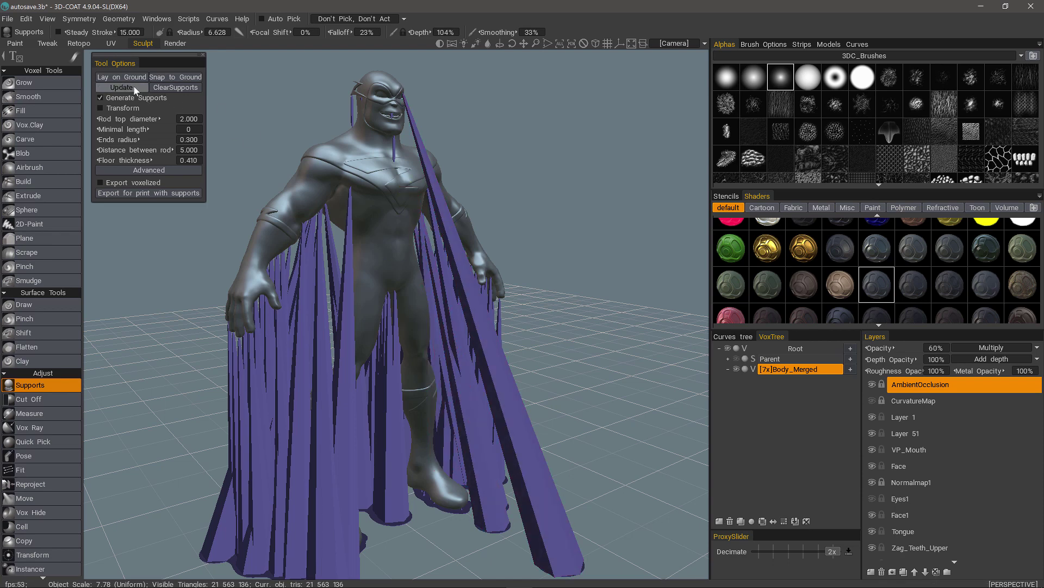
click(100, 98)
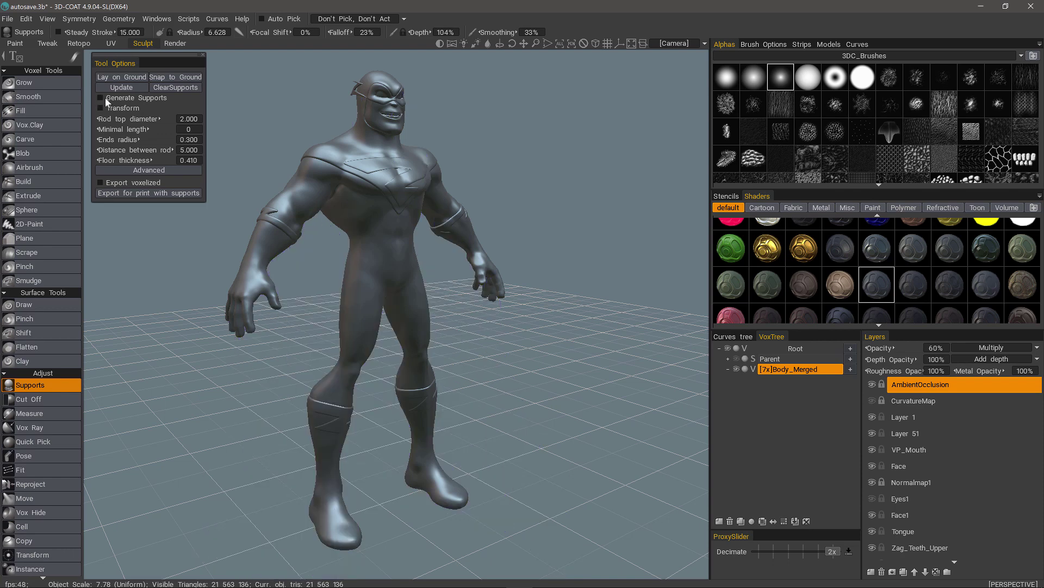
click(101, 98)
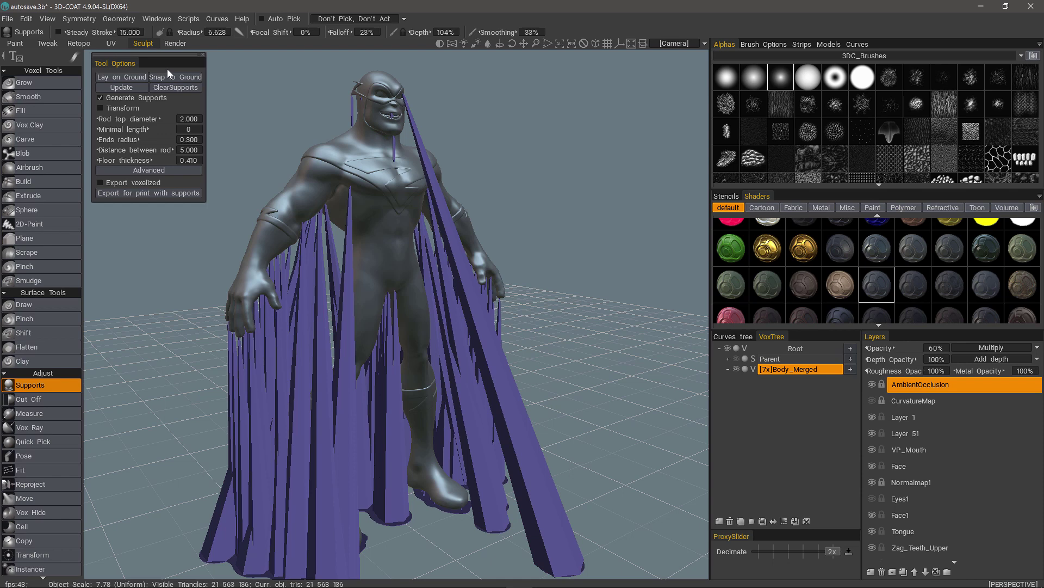
Regenerate the automatic support rods and examine their arrangement from the front
click(269, 120)
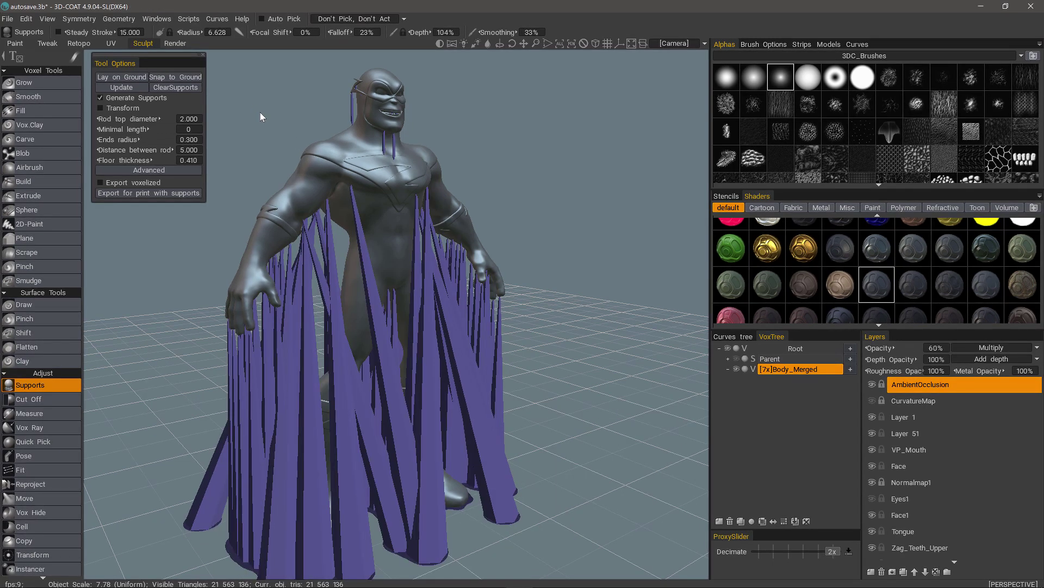
drag(261, 112, 263, 142)
drag(198, 256, 204, 229)
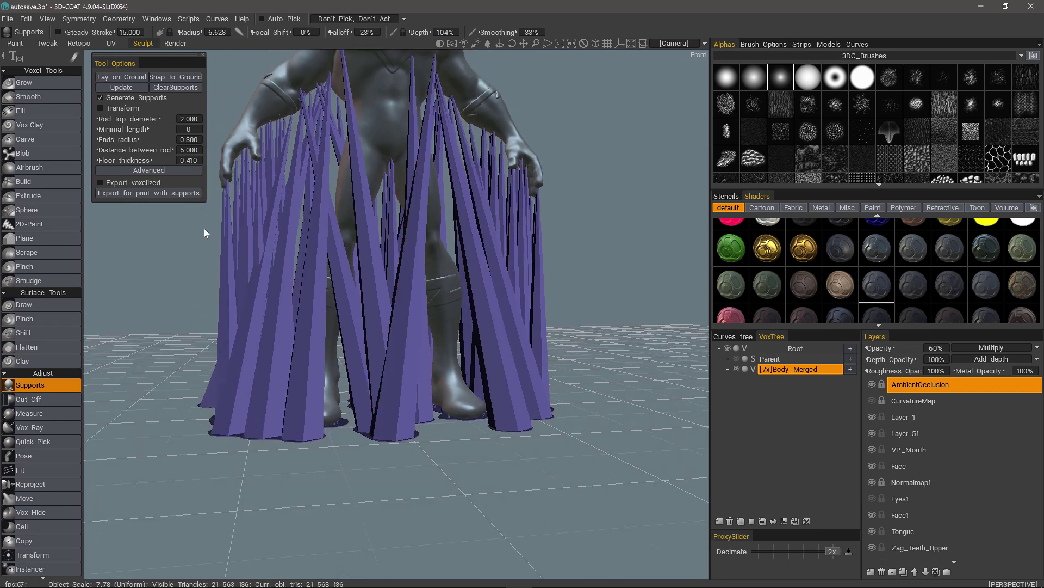
middle_drag(204, 229, 197, 273)
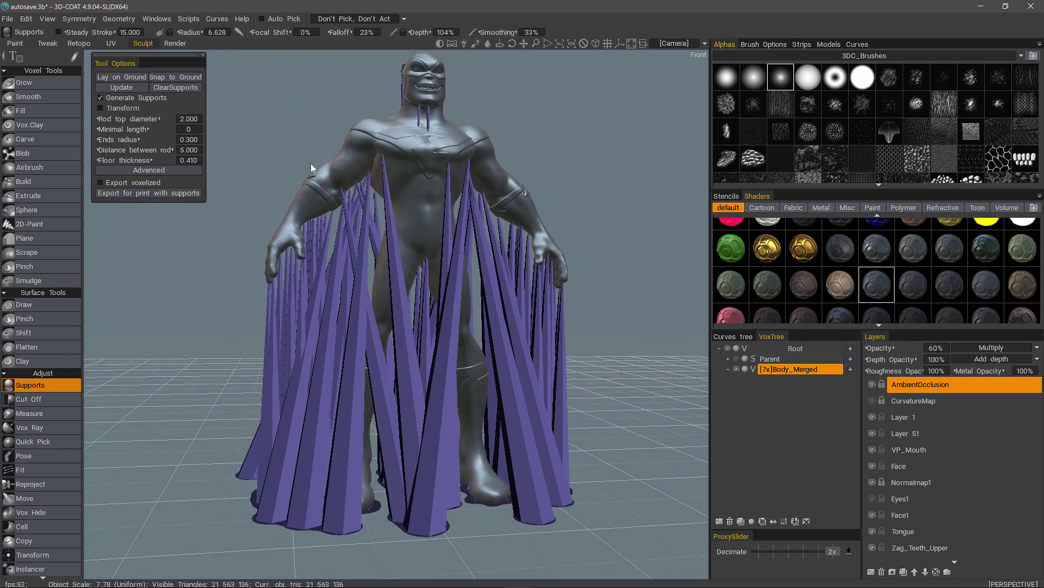
Delete single support rods running down from the chest and armpit area in front of the figure
ctrl+click(392, 242)
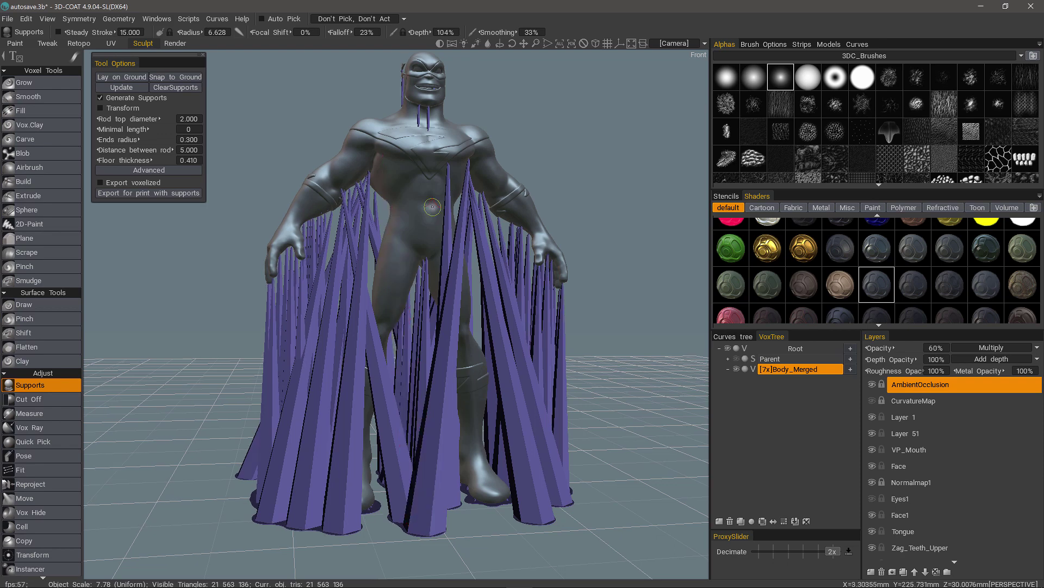
mouse_move(432, 206)
middle_down()
mouse_move(360, 197)
mouse_move(475, 274)
mouse_move(443, 214)
middle_up()
ctrl+click(443, 215)
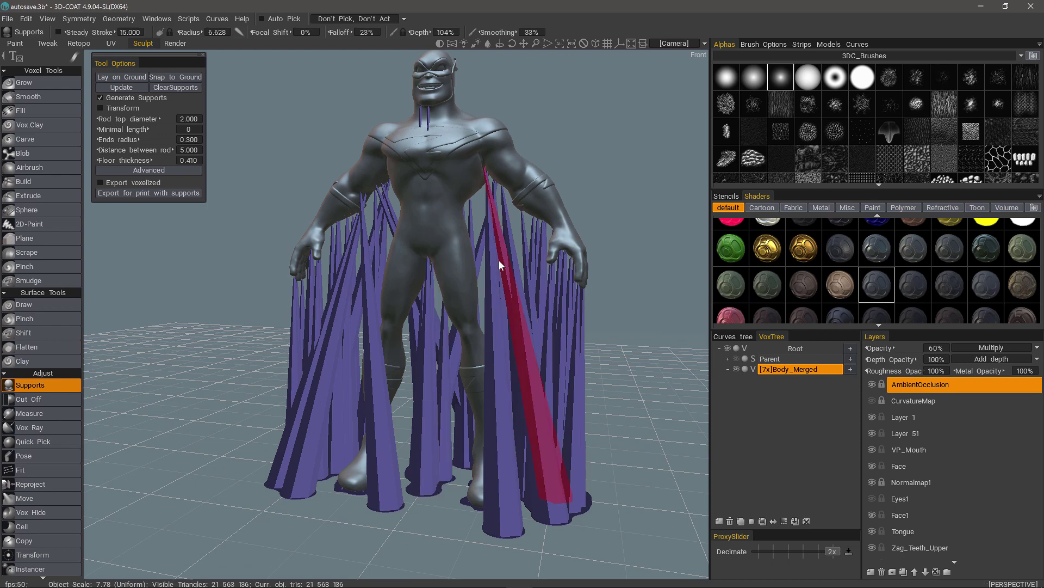
middle_drag(538, 265, 571, 256)
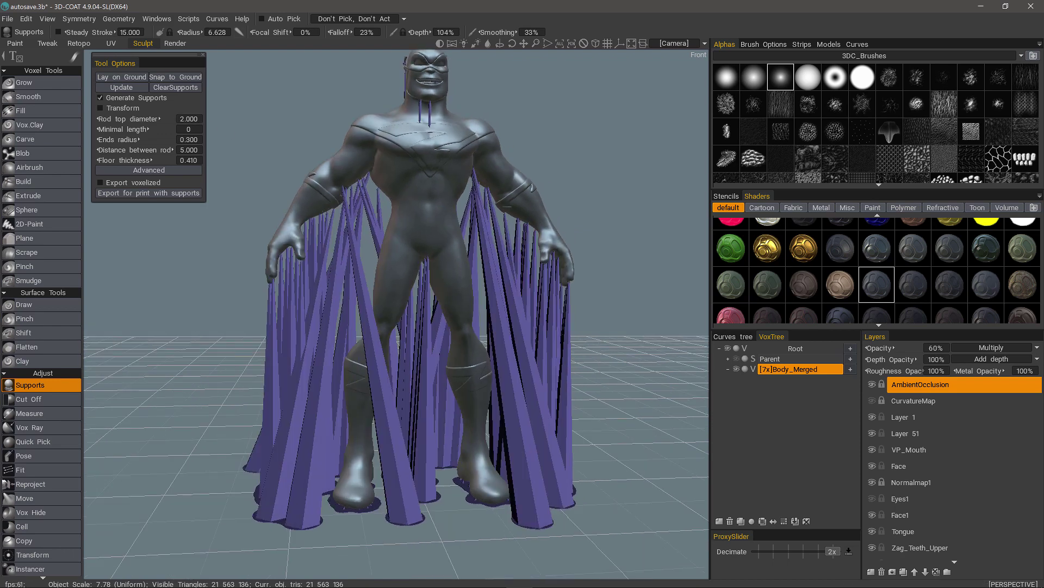
Clear all generated supports and manually place individual support rods under both hands
click(175, 89)
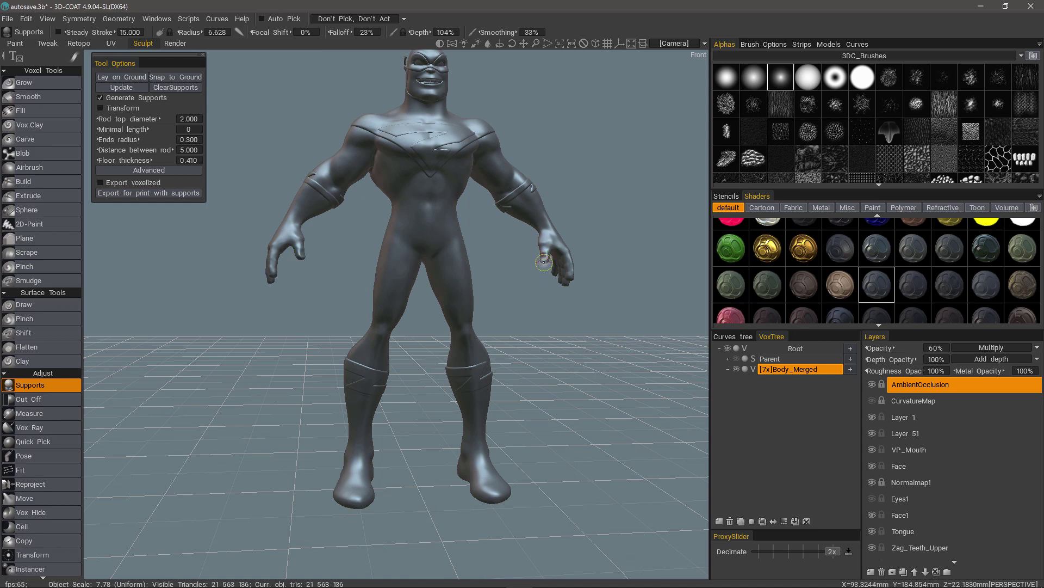
click(300, 258)
drag(293, 294, 370, 297)
click(536, 269)
drag(555, 261, 505, 249)
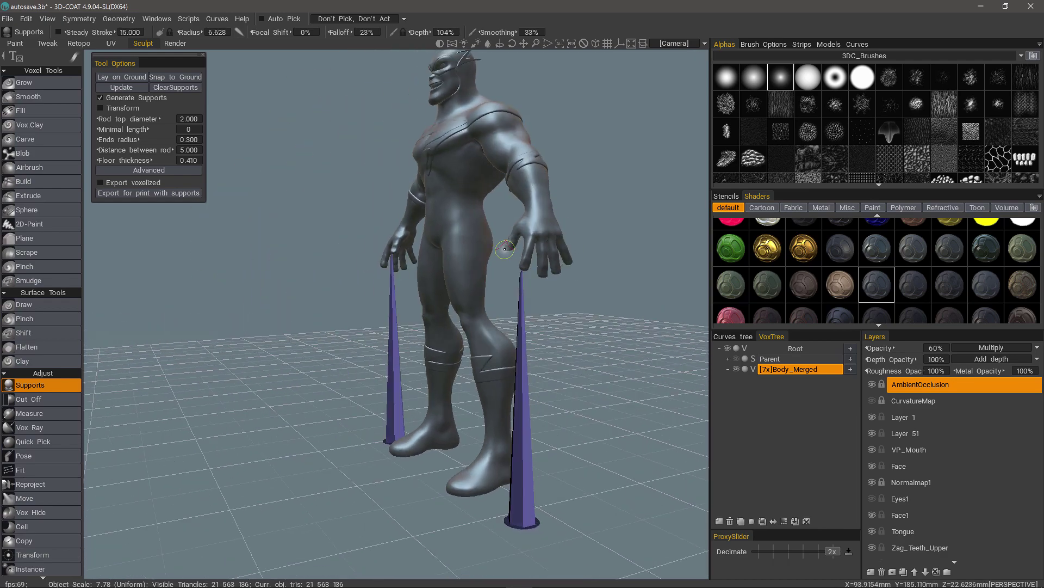
click(504, 249)
drag(587, 274, 389, 262)
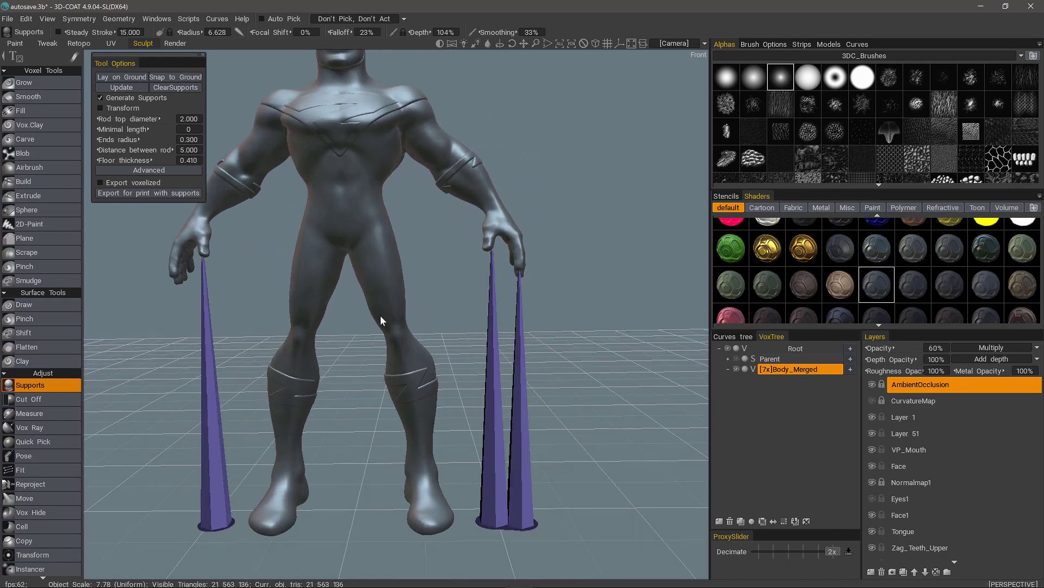
Add a manual support rod under each armpit of the figure
mouse_move(380, 315)
mouse_down()
mouse_move(364, 274)
mouse_move(397, 272)
mouse_move(413, 157)
mouse_up()
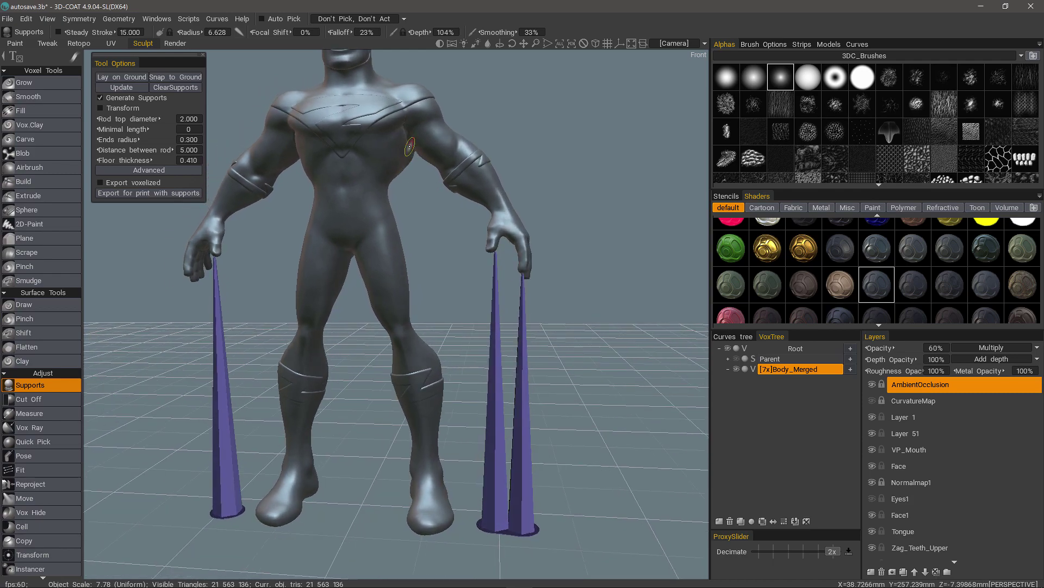
click(411, 143)
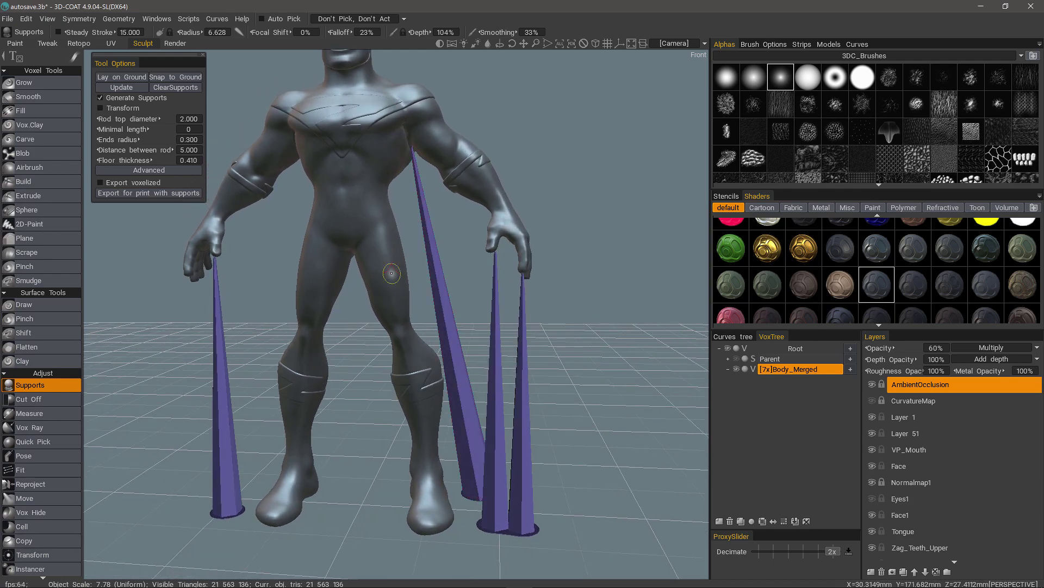
alt+drag(392, 273, 416, 288)
click(275, 146)
alt+drag(364, 223, 420, 229)
Add a manual support rod between the chin and the upper chest
alt+middle_drag(375, 87, 362, 155)
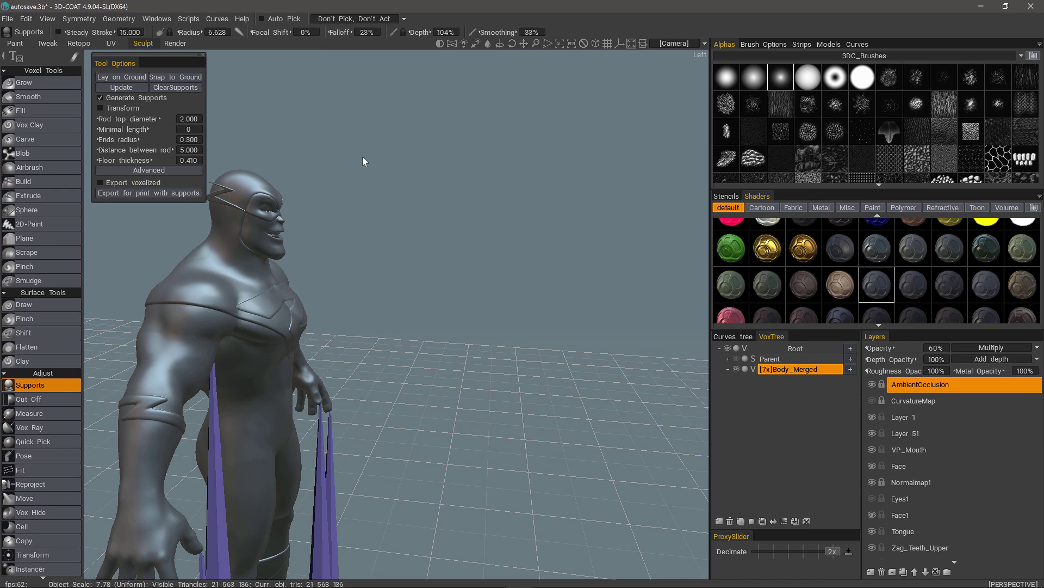
alt+right_drag(362, 156, 291, 275)
mouse_move(291, 275)
alt+mouse_down()
mouse_move(299, 256)
mouse_move(304, 272)
alt+mouse_up()
click(316, 279)
alt+drag(409, 357, 394, 275)
alt+right_drag(394, 275, 315, 272)
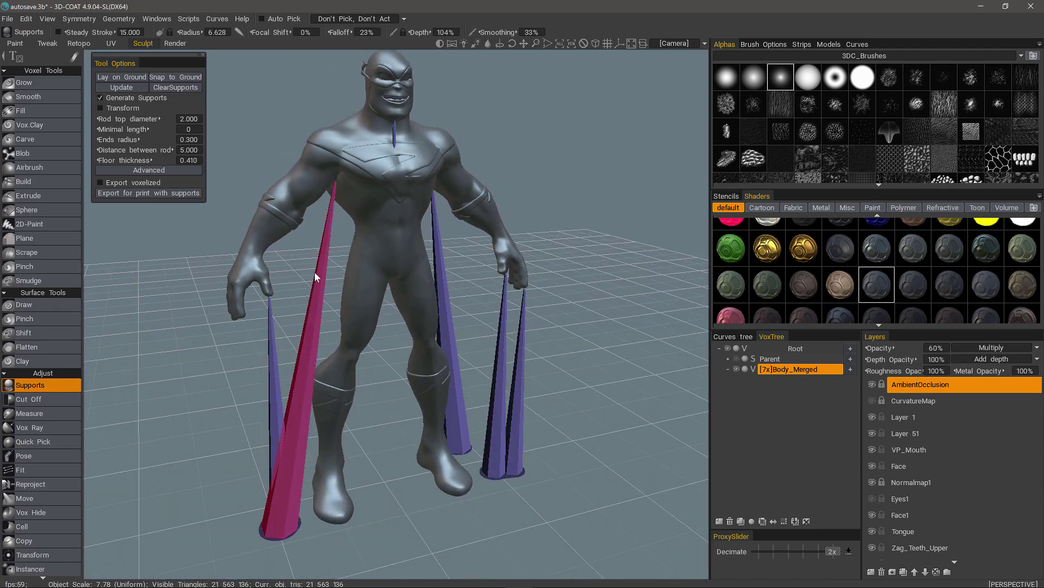
Add further manual support rods under the fingers, elbows, crotch and chin
alt+drag(234, 332, 218, 307)
click(218, 307)
alt+drag(260, 350, 376, 294)
click(317, 308)
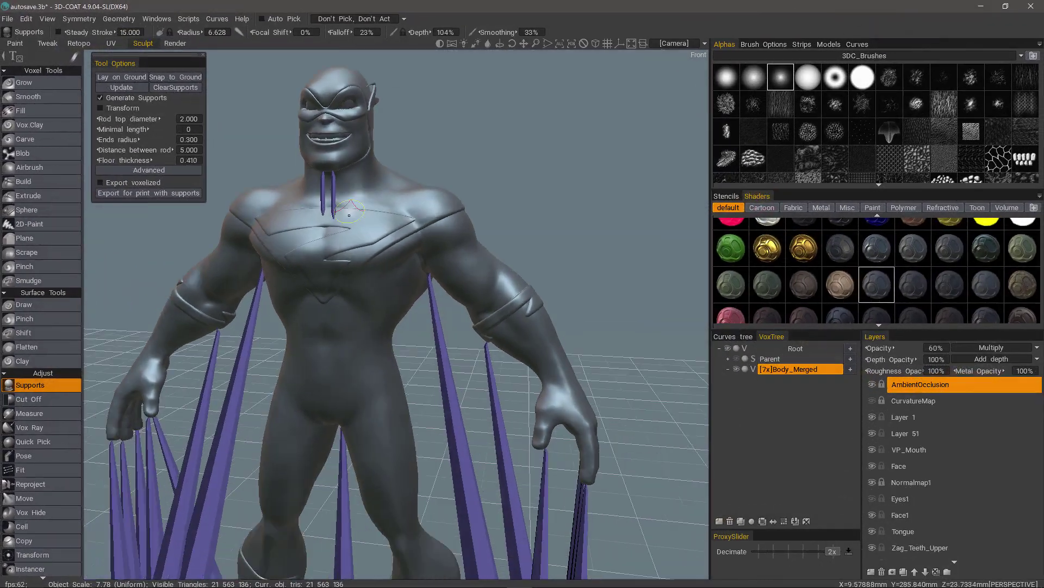
alt+drag(350, 215, 349, 220)
alt+middle_drag(349, 219, 452, 239)
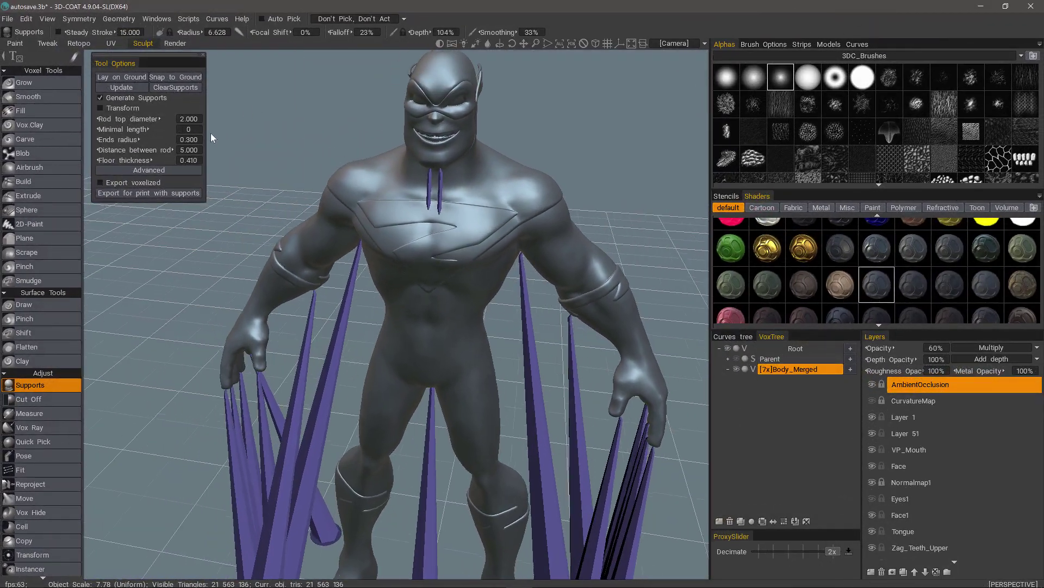
Try a rod top diameter of 5 on the placed supports and set it back to 2
drag(266, 168, 219, 165)
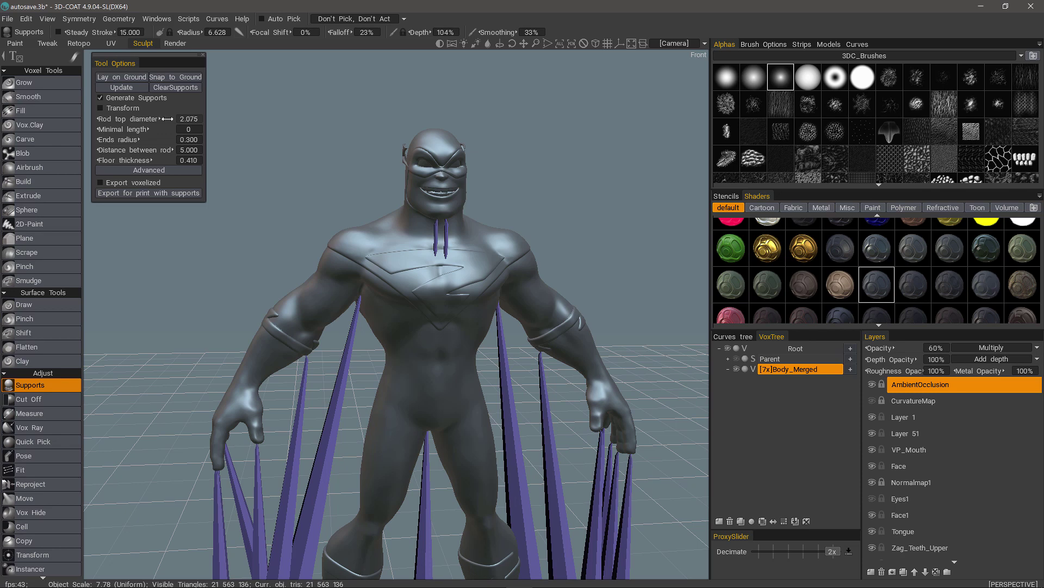
click(190, 119)
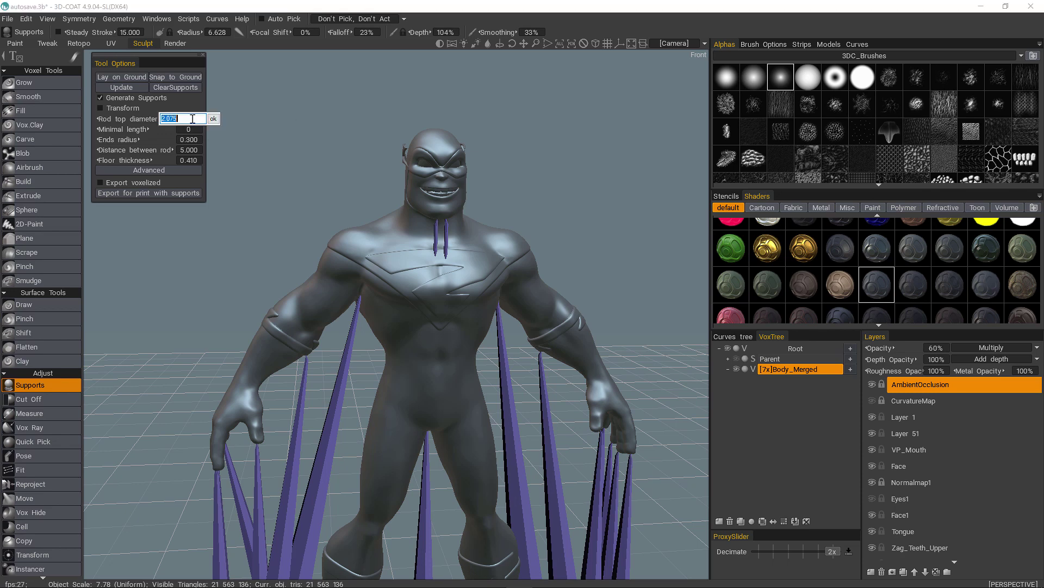
key(Return)
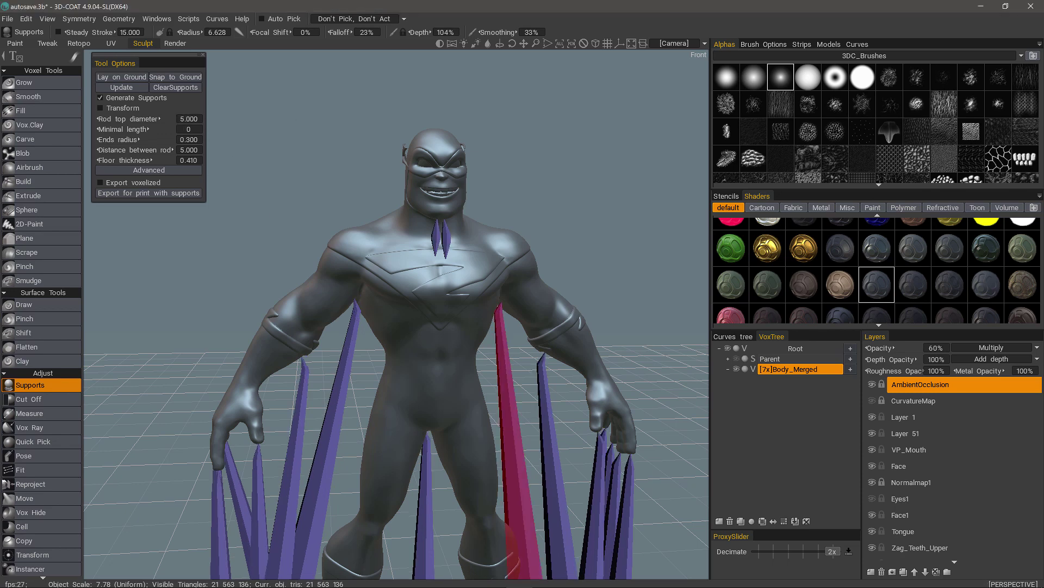
drag(291, 294, 334, 309)
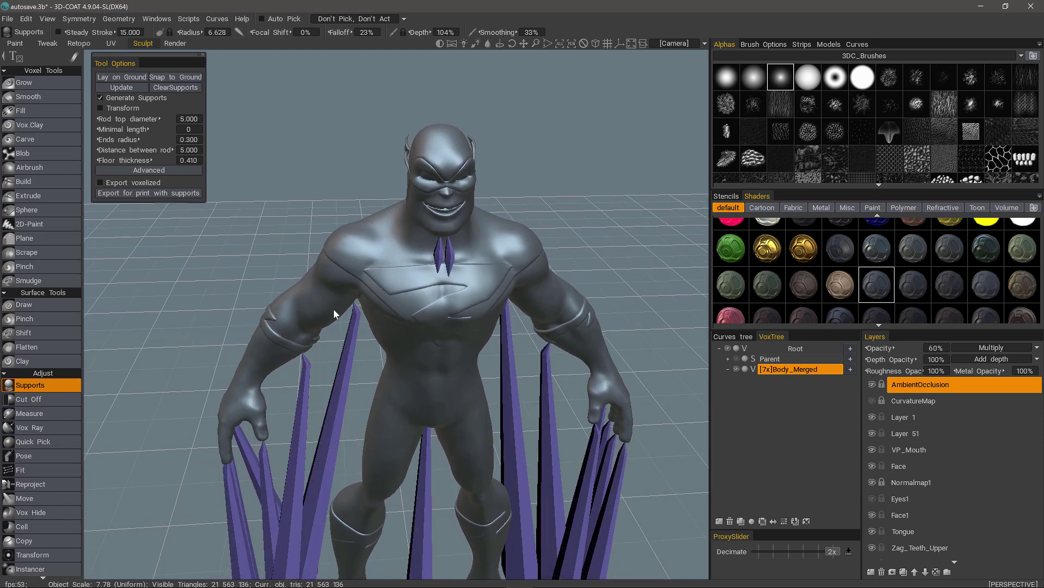
click(185, 119)
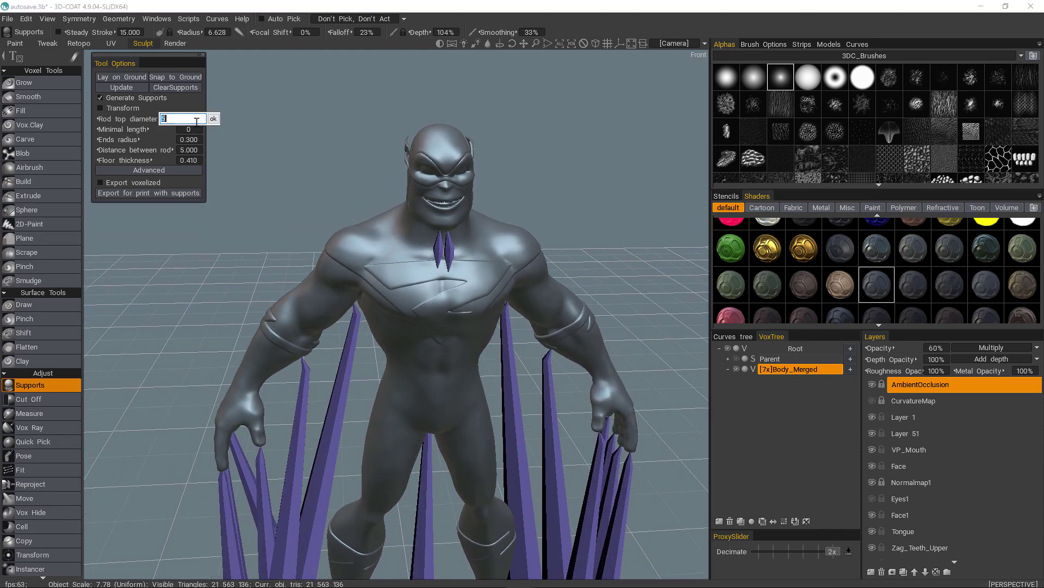
key(Return)
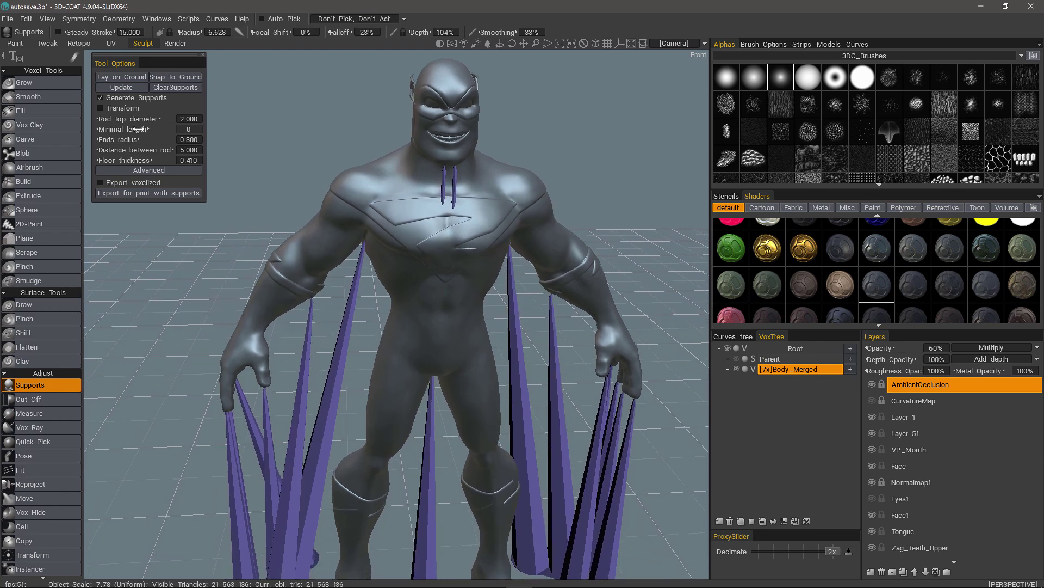
Try a minimal rod length of 5 for the supports and undo the change
drag(179, 128, 196, 129)
click(188, 128)
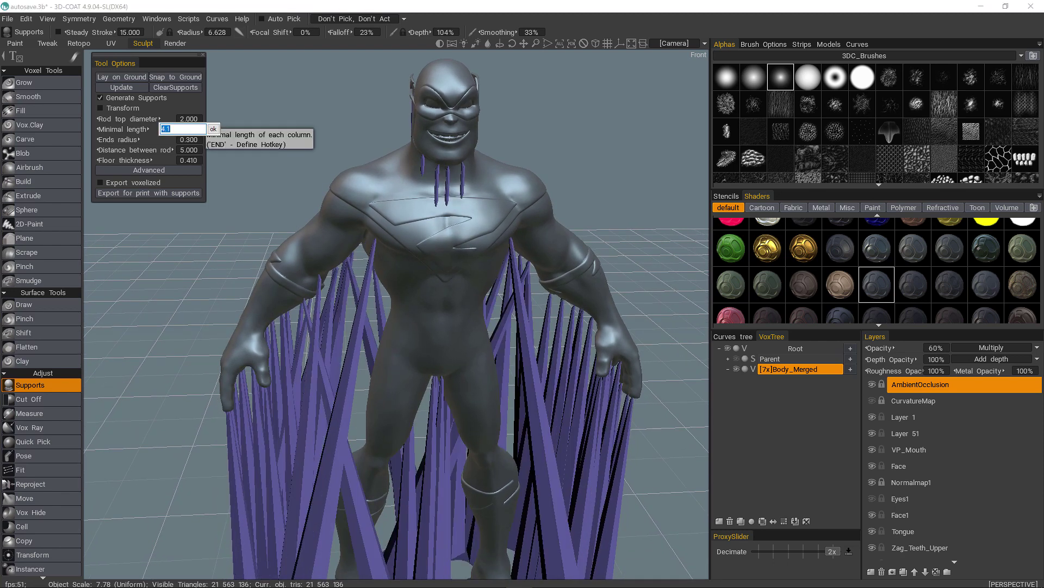
key(Return)
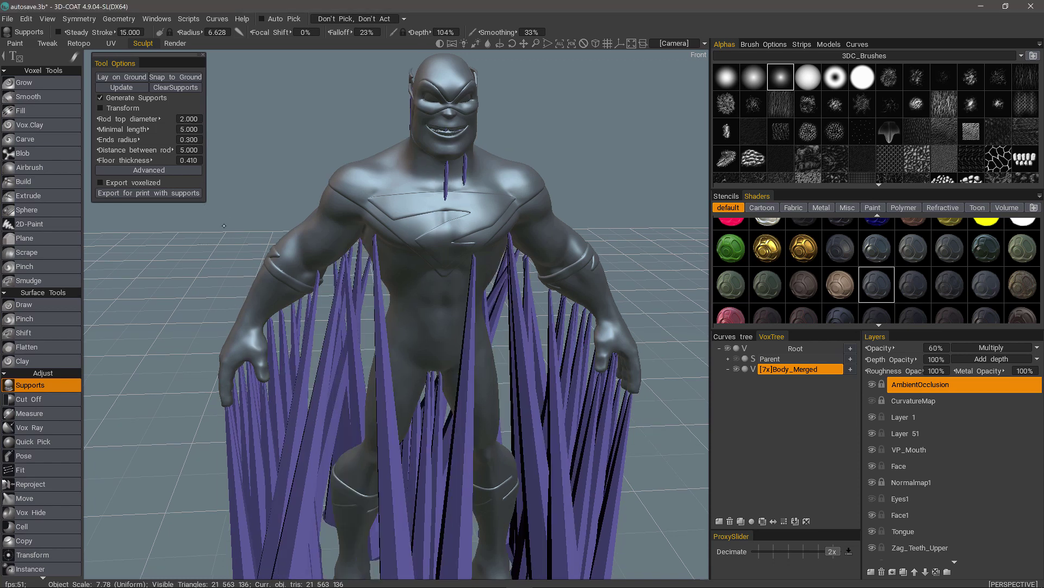
middle_drag(224, 225, 245, 87)
scroll(301, 224, down, 2)
alt+drag(300, 224, 394, 315)
alt+drag(631, 285, 576, 269)
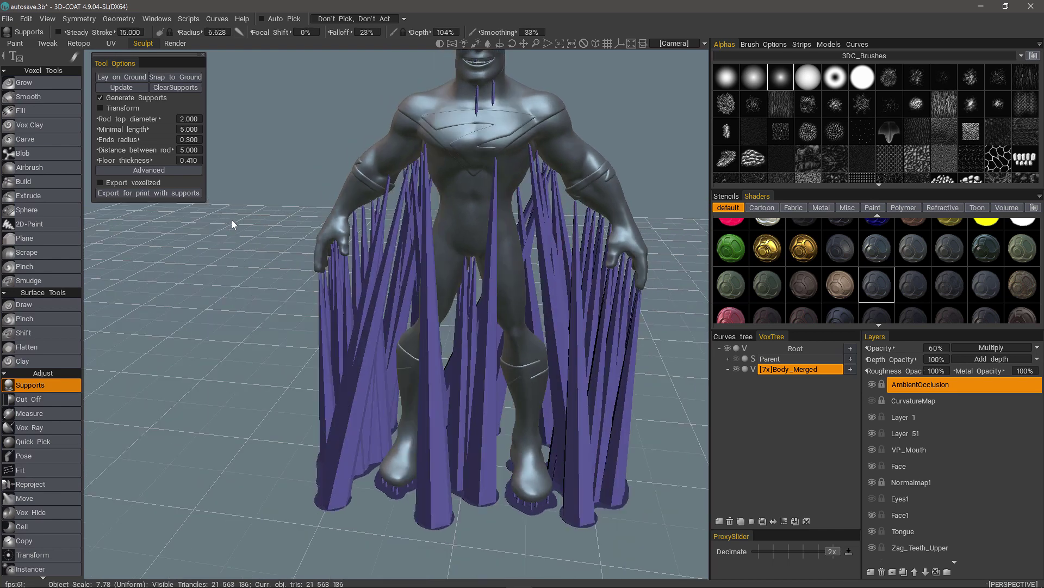
key(ctrl+z)
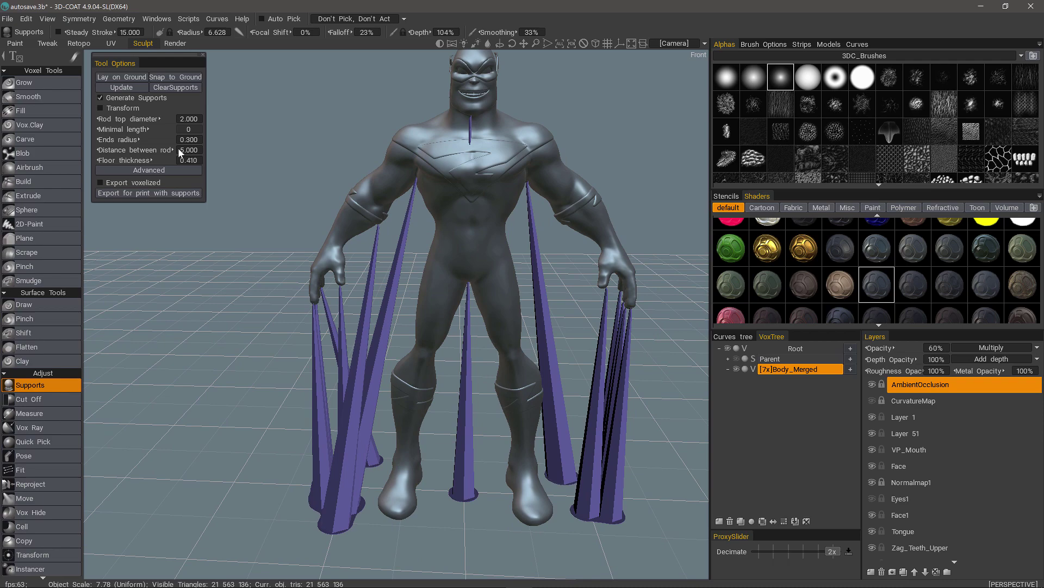
key(ctrl+z)
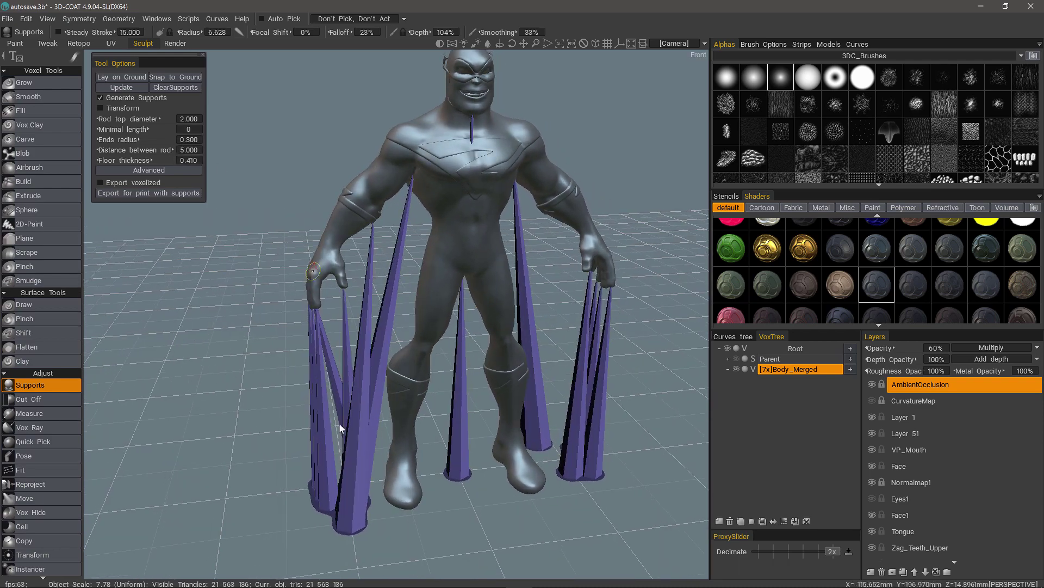
Set the ends radius of the support rods to 1 and compare the rod tips near the armpit
mouse_move(303, 210)
middle_down()
mouse_move(305, 136)
mouse_move(321, 283)
mouse_move(359, 236)
mouse_move(350, 222)
mouse_move(363, 294)
mouse_move(413, 372)
mouse_move(453, 245)
middle_up()
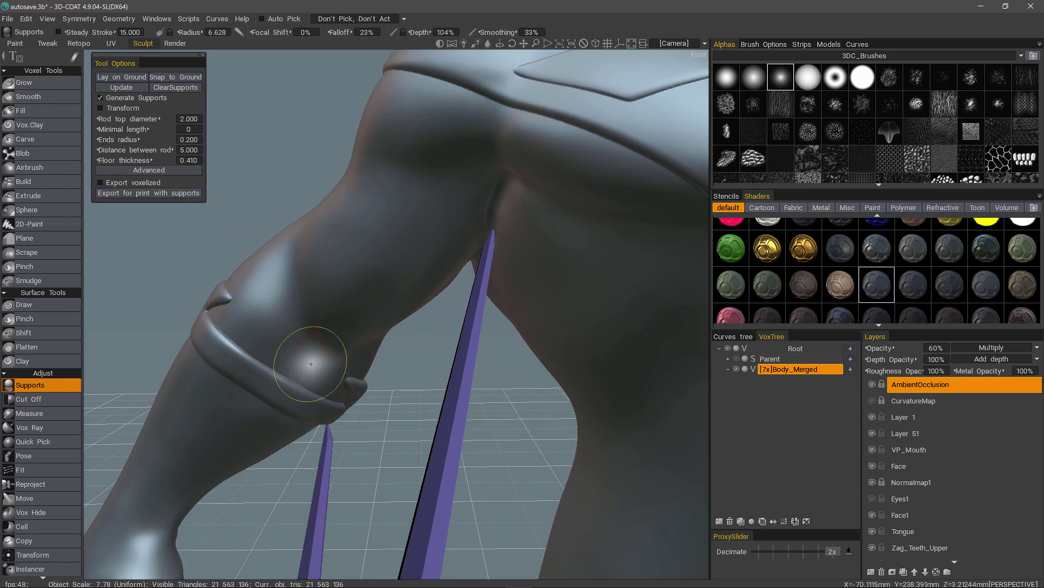
click(199, 139)
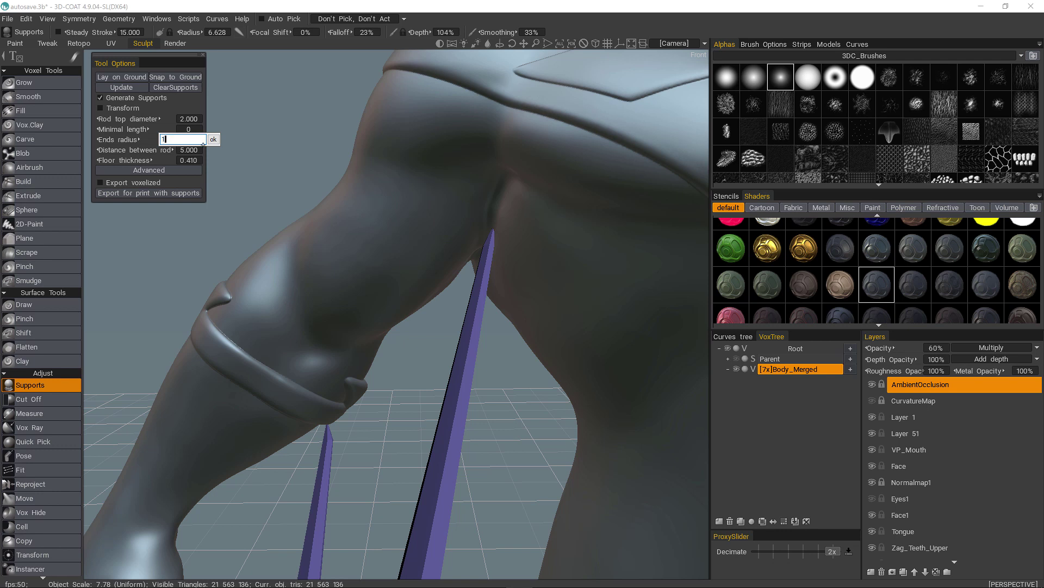
text(1)
key(Return)
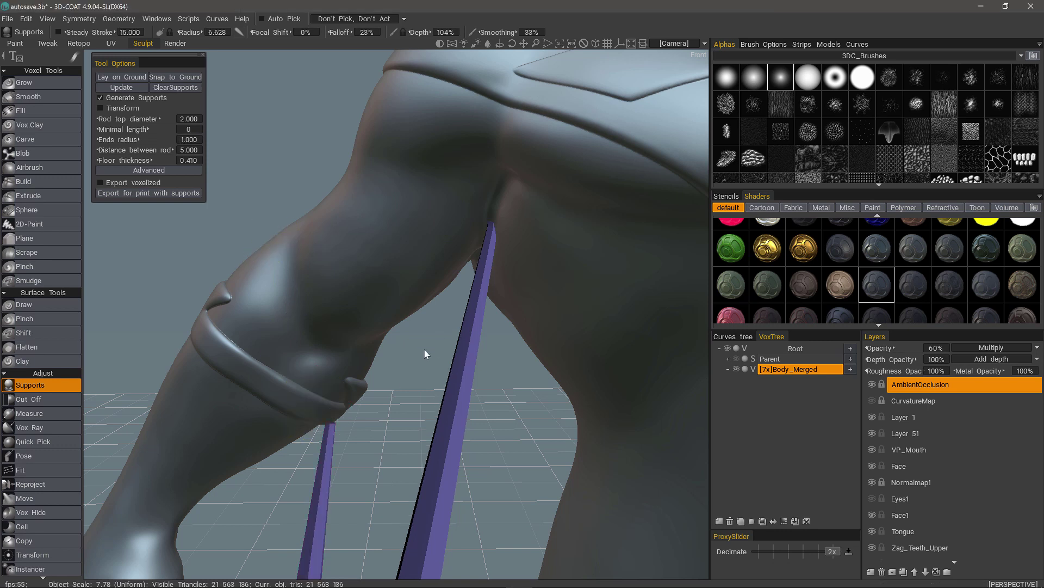
Set the ends radius of the support rods to 0.2
click(191, 141)
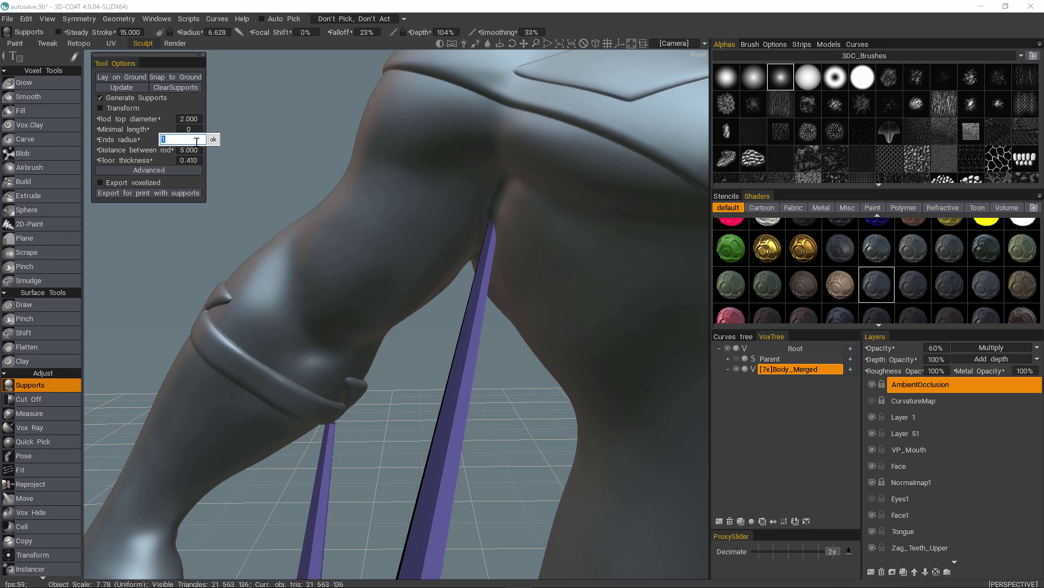
text(0.2)
click(212, 140)
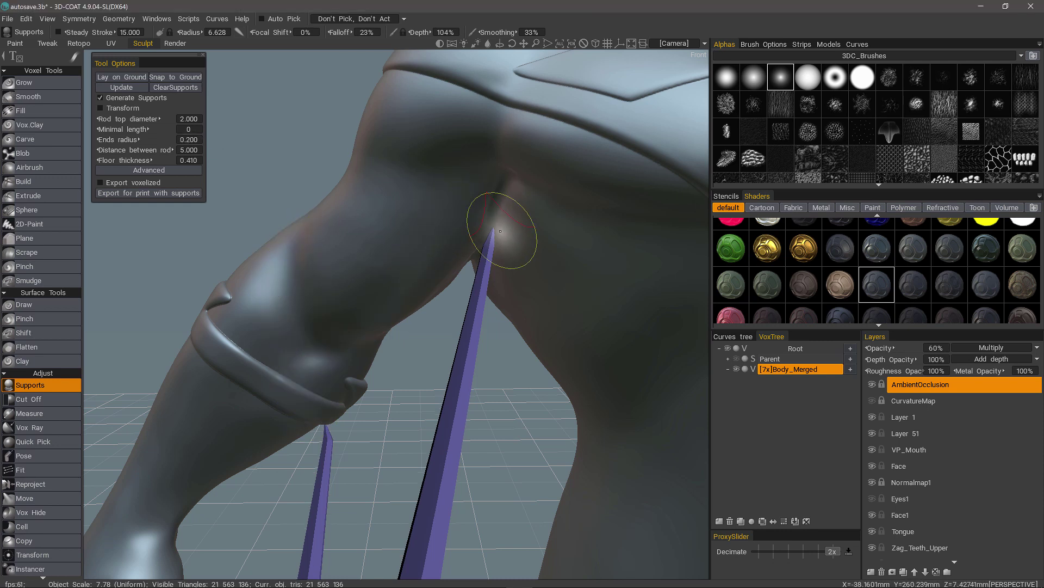
Try a rod top diameter of 4 on the support rods and set it back to 2
click(189, 119)
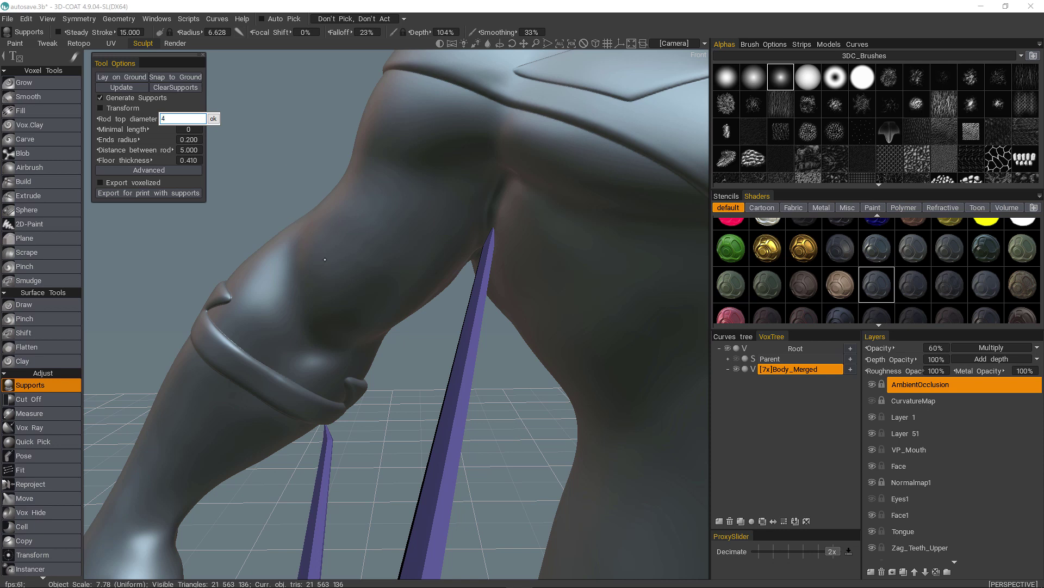
text(4)
key(Return)
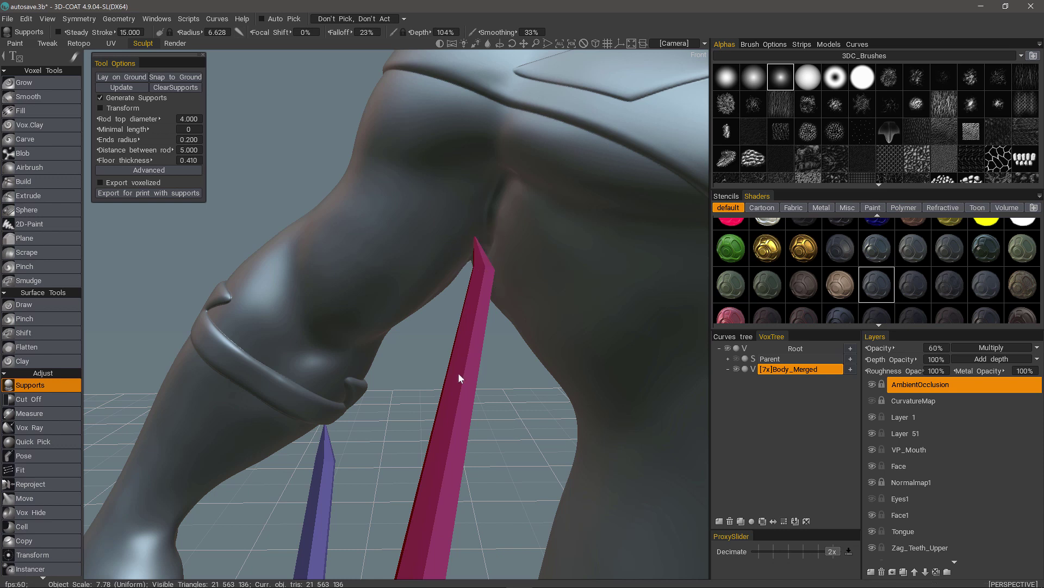
click(188, 119)
text(2)
key(Return)
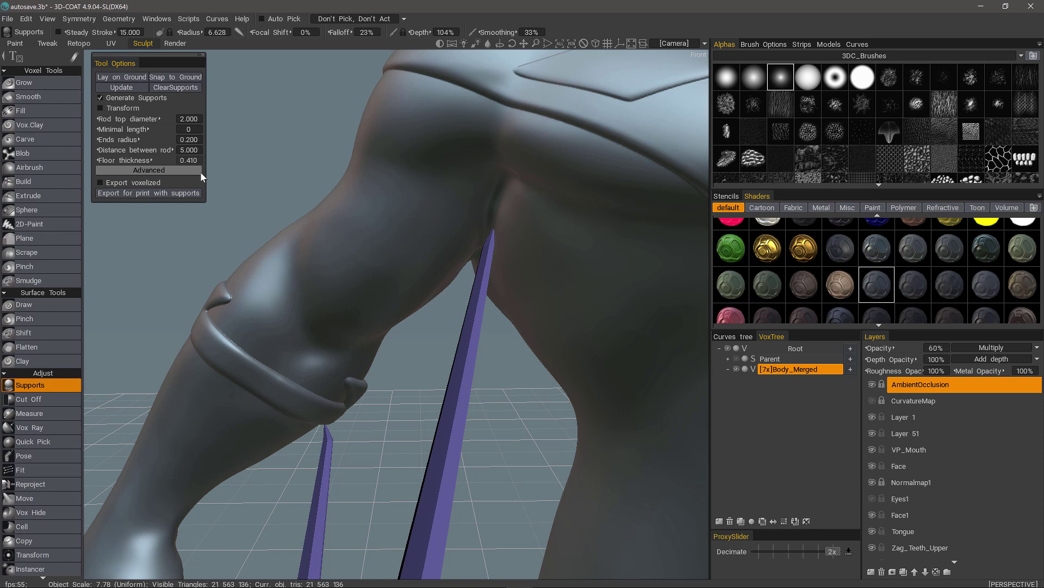
Try a distance of 8 between the support rods and check the spacing around the whole figure
scroll(170, 153, down, 1)
scroll(169, 153, down, 8)
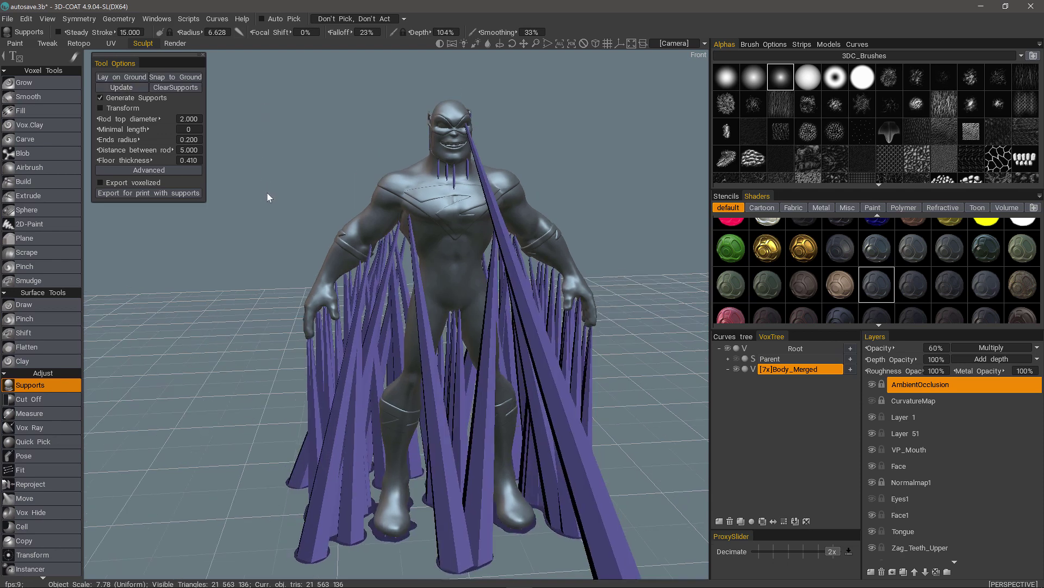
drag(266, 192, 273, 137)
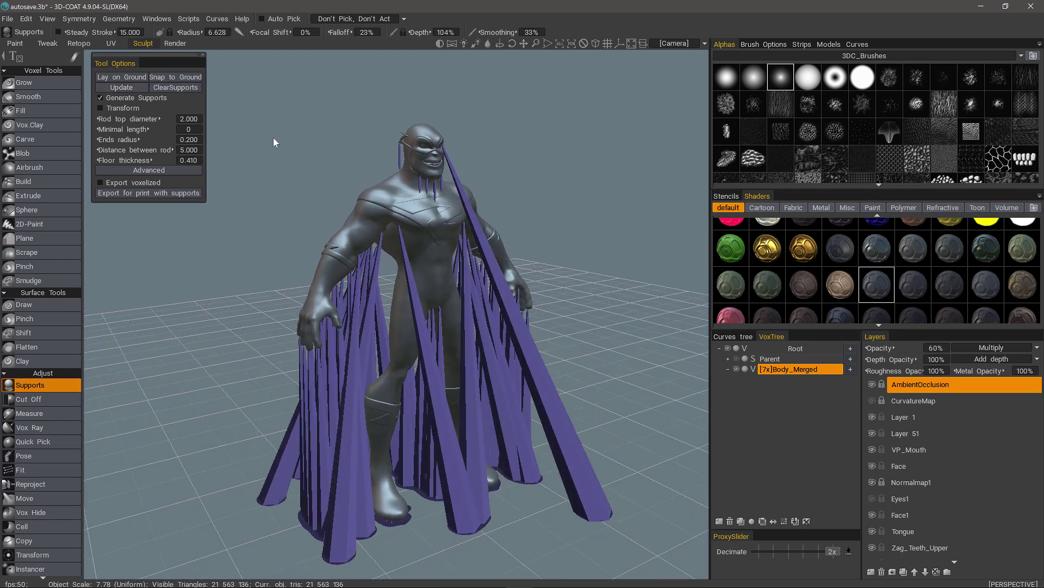
drag(226, 177, 192, 164)
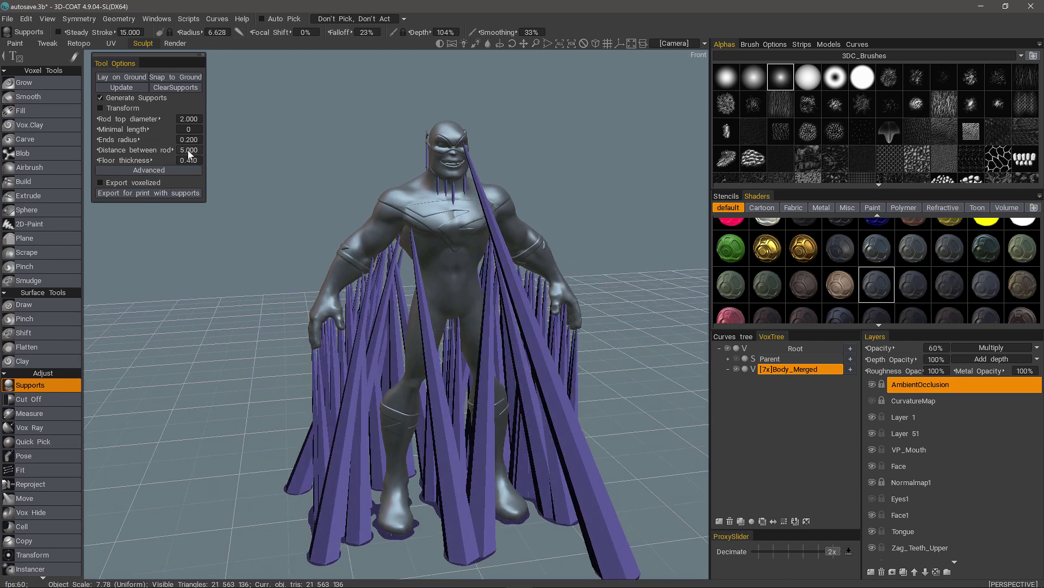
click(191, 154)
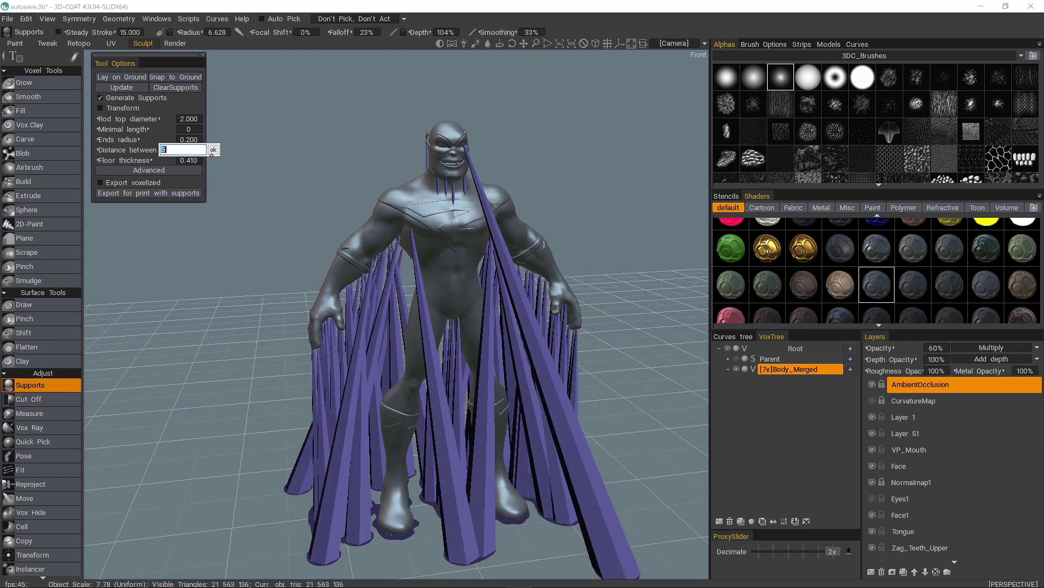
click(213, 150)
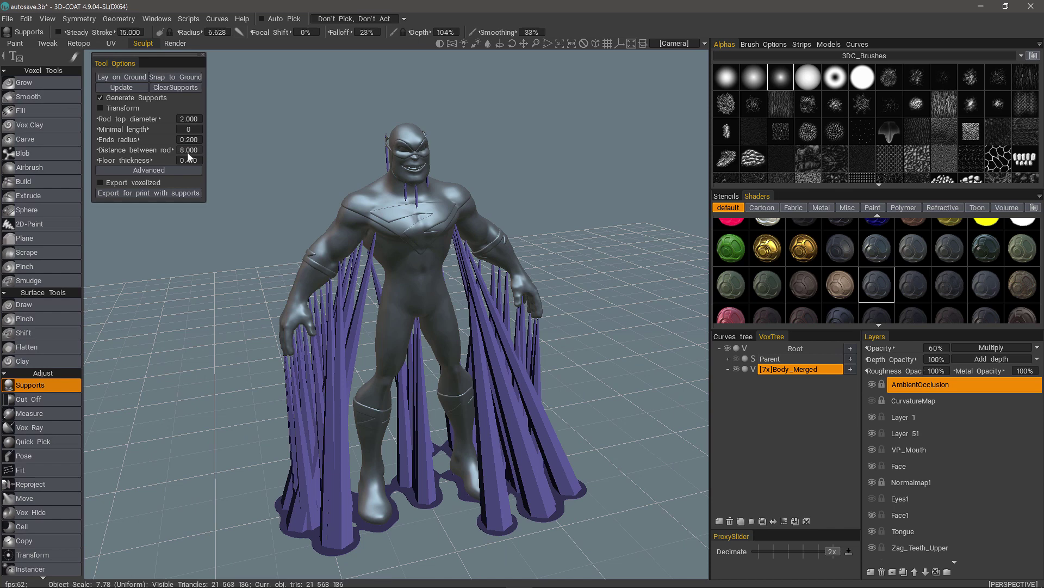
alt+drag(351, 318, 370, 400)
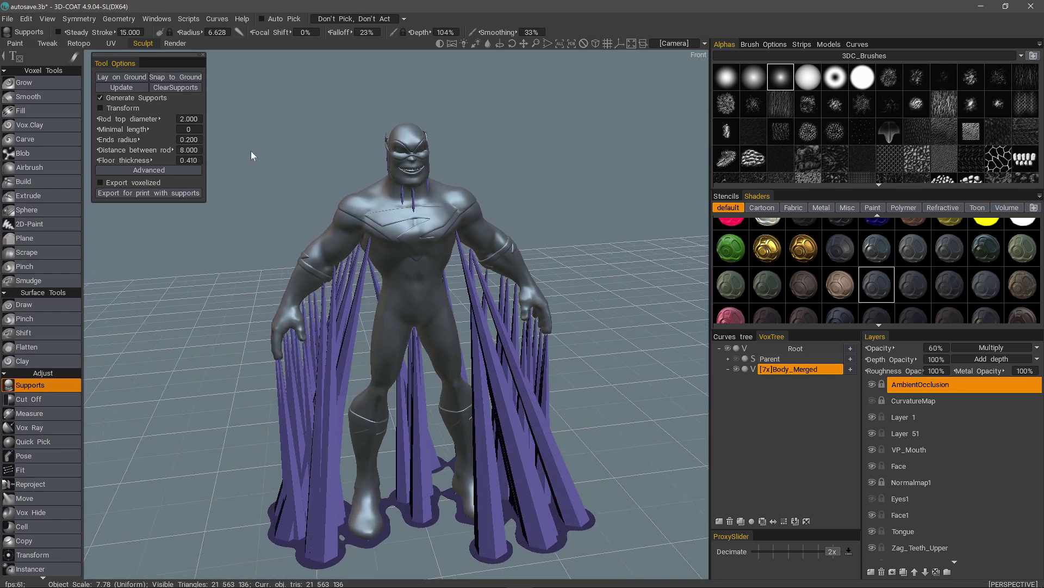
Set the distance between the support rods to 12 and inspect the supports around the head, torso and legs
click(190, 153)
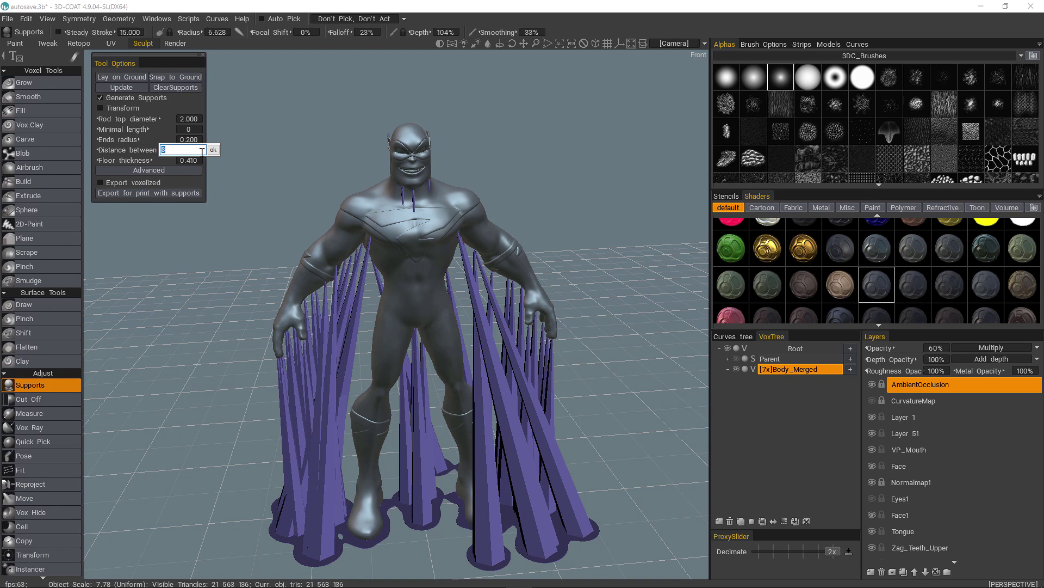
key(Return)
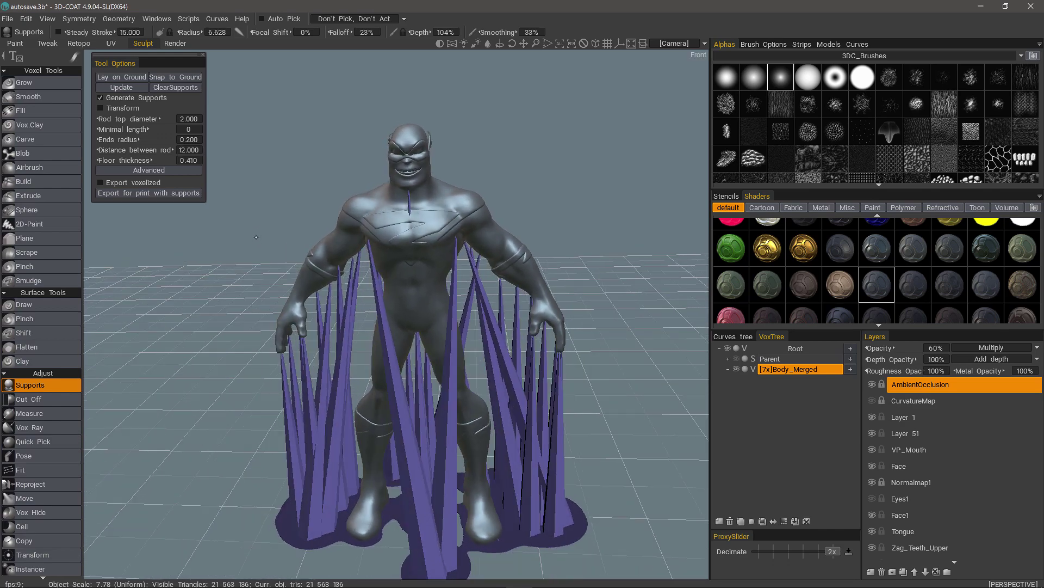
mouse_move(260, 236)
mouse_down()
mouse_move(268, 180)
mouse_move(297, 214)
mouse_move(373, 245)
mouse_move(518, 241)
mouse_move(545, 225)
mouse_move(389, 210)
mouse_move(376, 248)
mouse_up()
scroll(373, 245, up, 5)
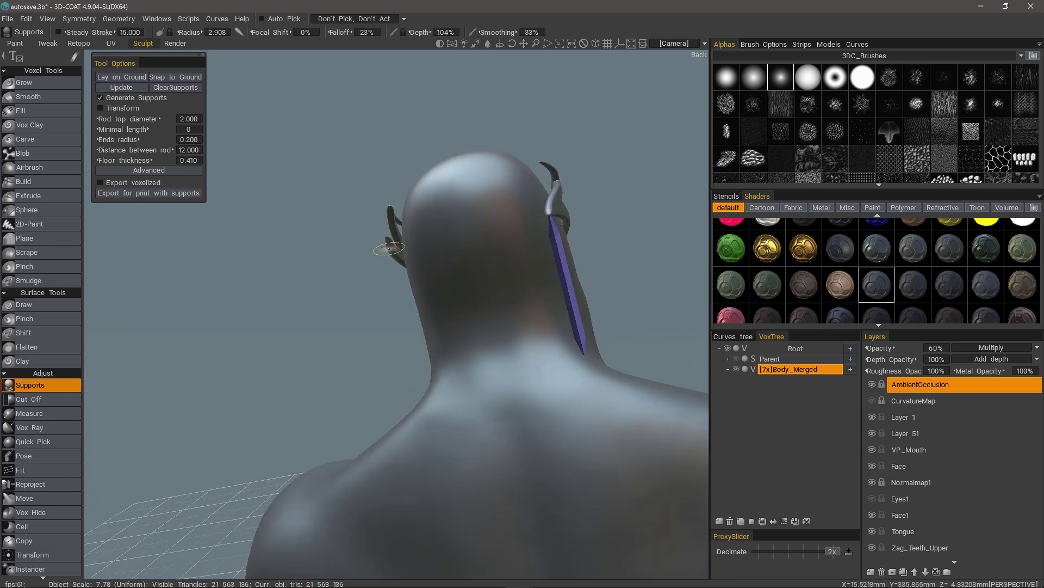
alt+drag(511, 300, 354, 338)
scroll(355, 338, down, 3)
alt+middle_drag(354, 337, 380, 320)
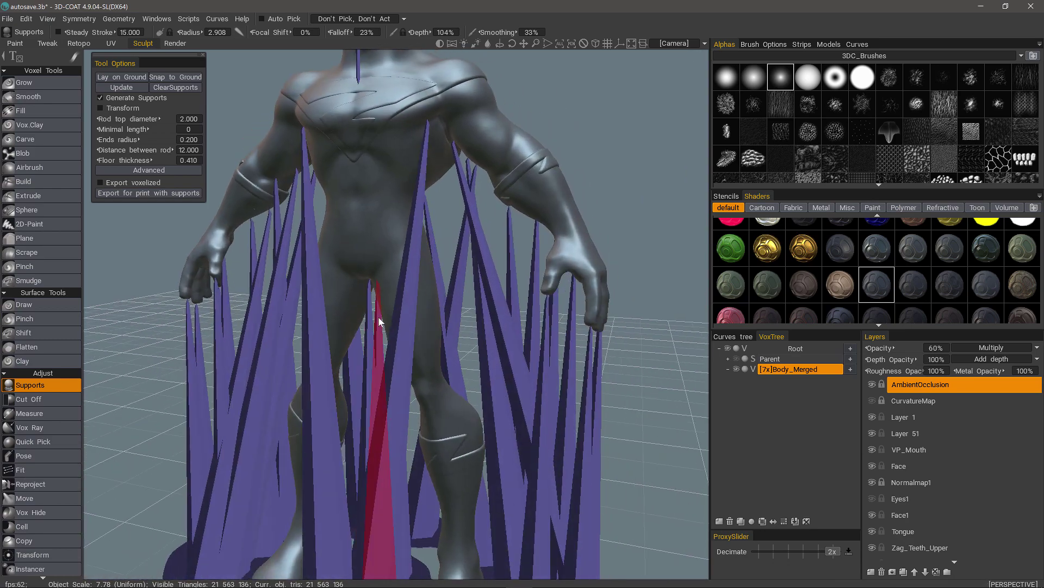
scroll(250, 214, down, 3)
drag(249, 214, 338, 229)
drag(413, 501, 376, 404)
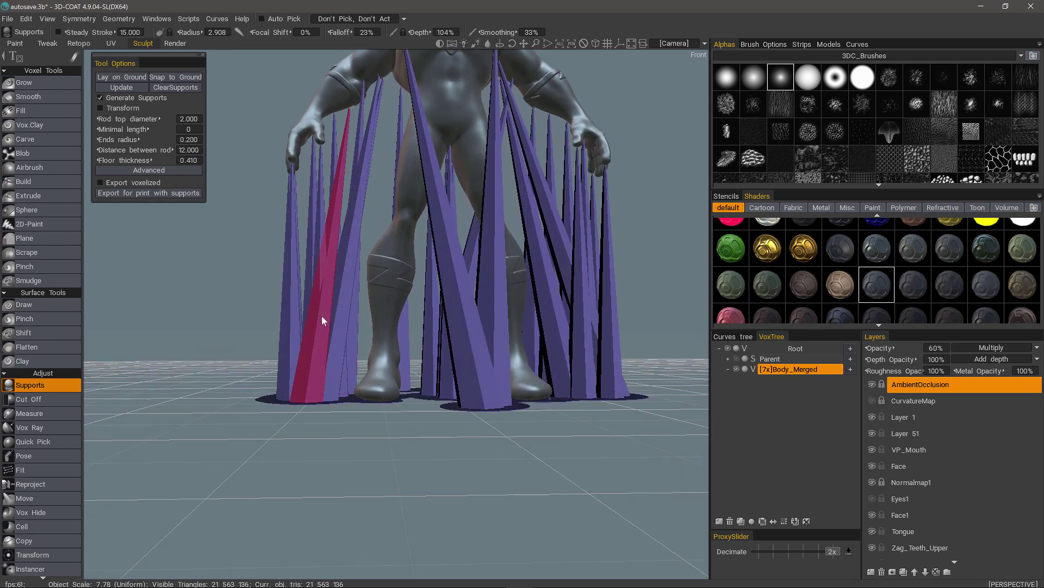
Try floor thicknesses of 0.8 and 0.1 for the support base while viewing it near the foot
middle_drag(321, 316, 348, 328)
right_drag(348, 328, 326, 331)
scroll(310, 322, up, 8)
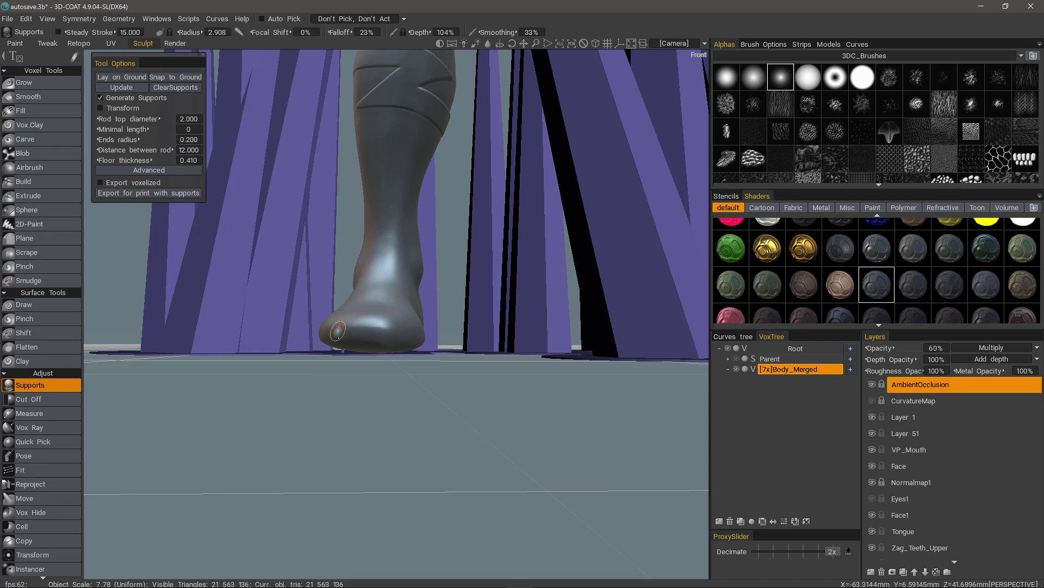
drag(339, 337, 347, 275)
scroll(428, 240, down, 3)
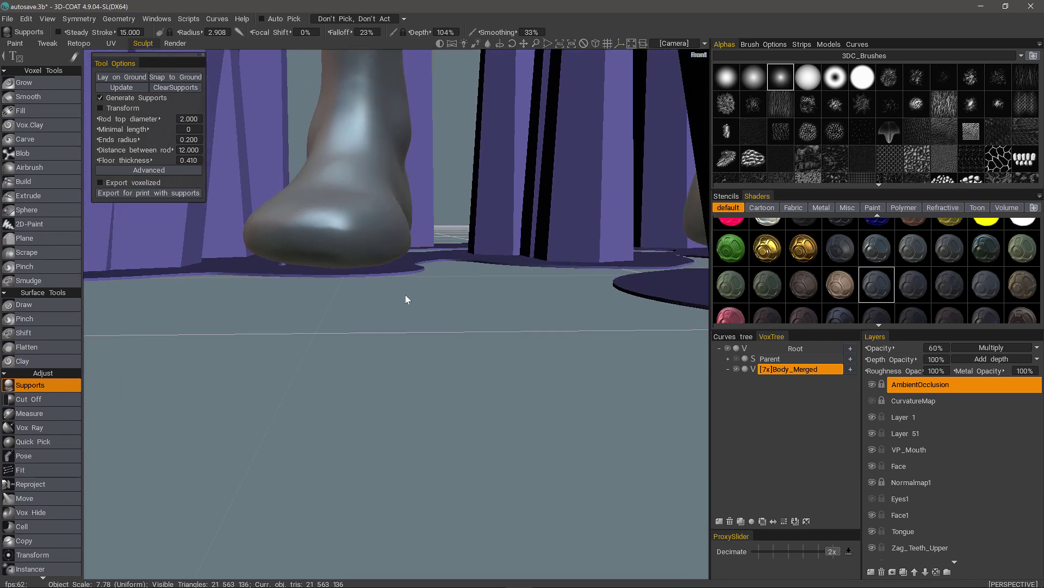
drag(405, 295, 213, 184)
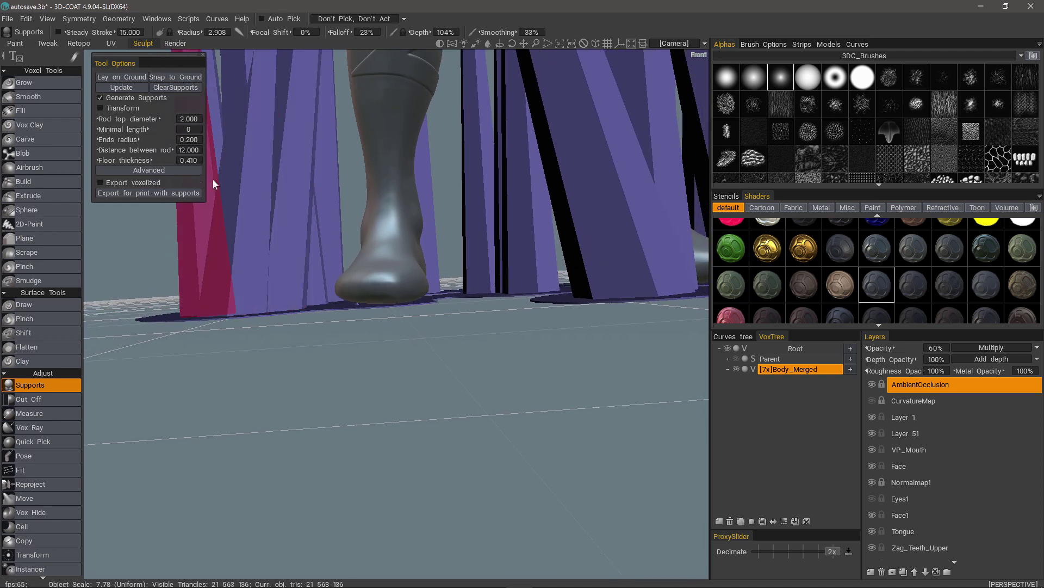
click(191, 160)
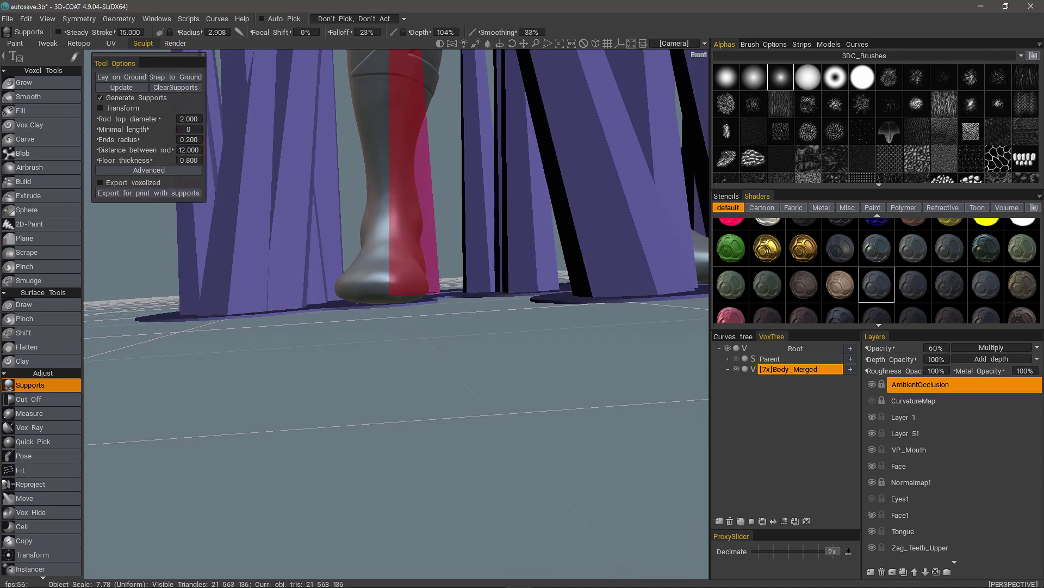
key(BackSpace)
key(BackSpace)
key(Return)
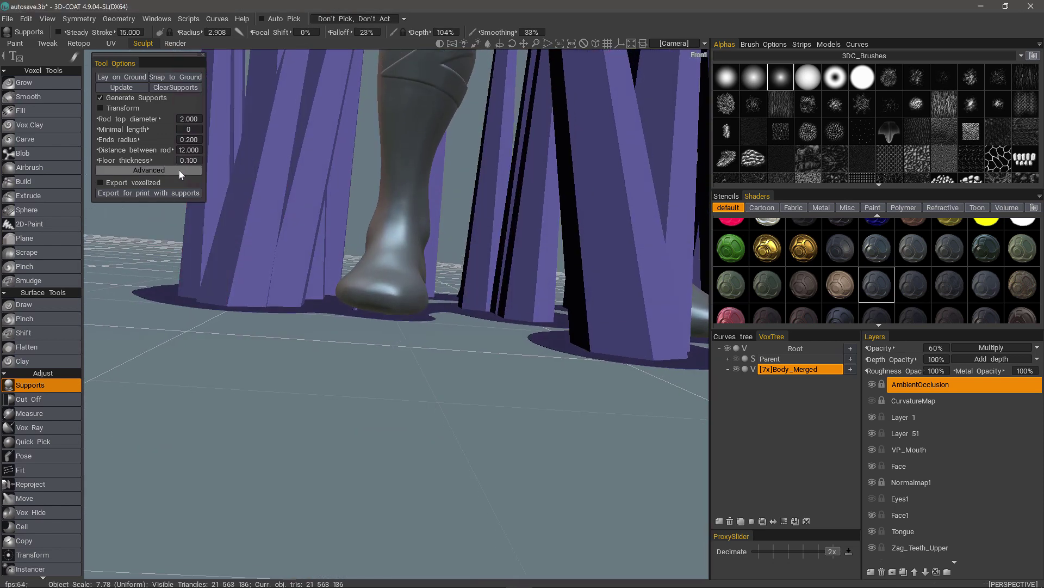
Set the floor thickness of the support base to 1
click(185, 160)
text(1)
key(Return)
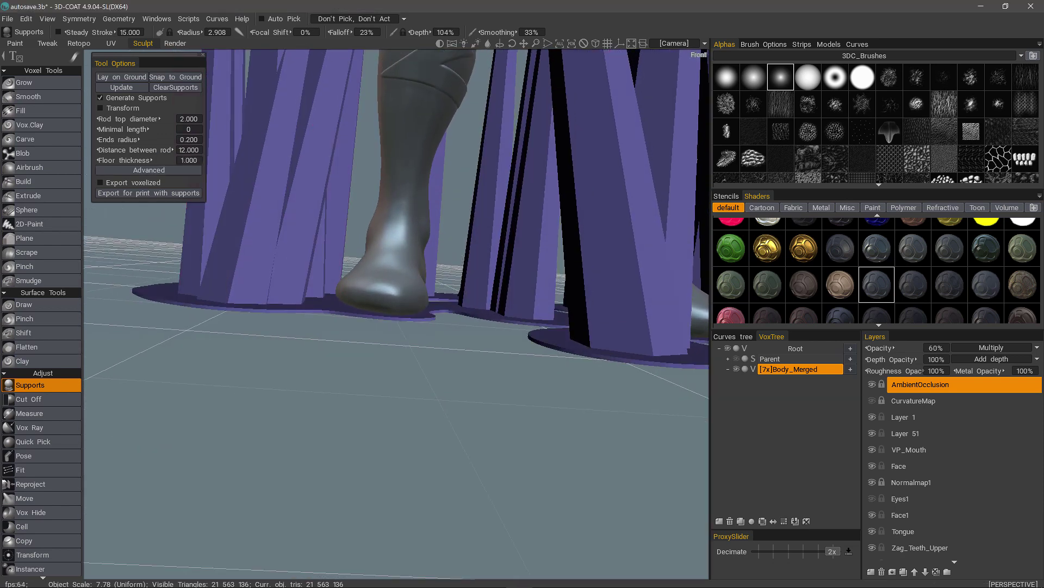
Reveal the advanced support settings and set the rod shape to 12 sides
click(149, 170)
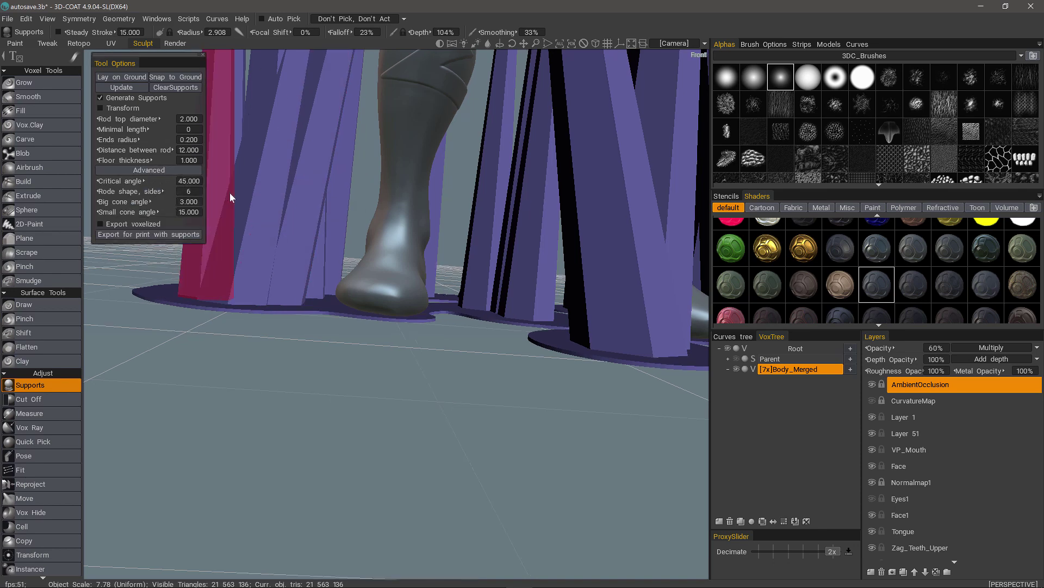
middle_drag(229, 193, 289, 229)
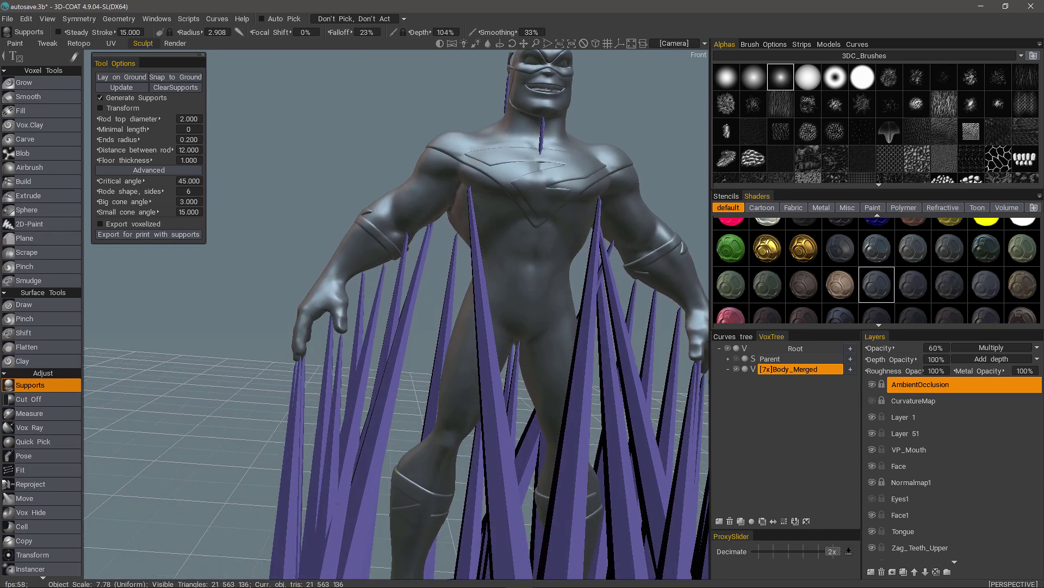
middle_drag(462, 204, 462, 198)
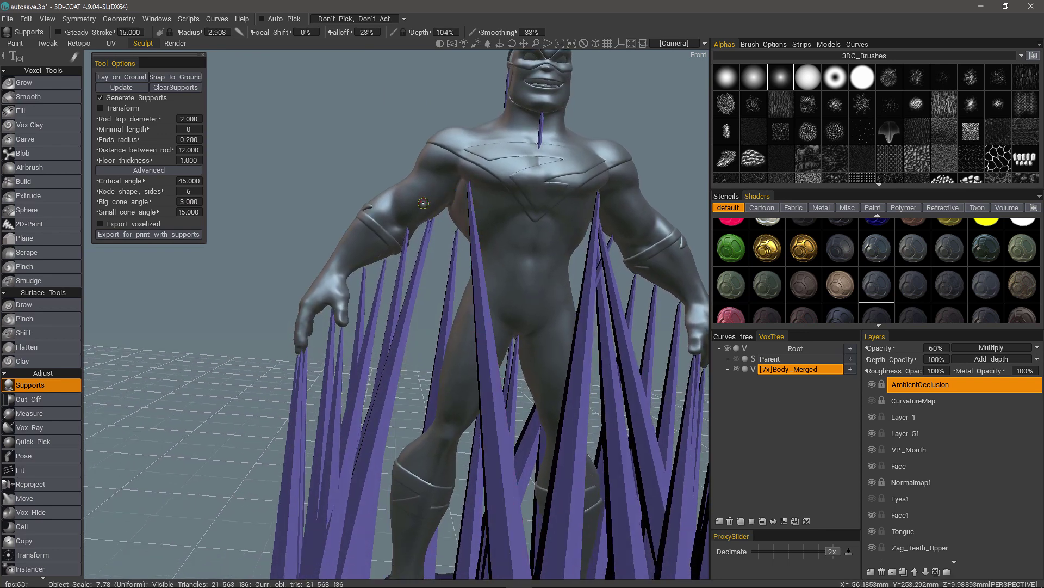
alt+drag(375, 246, 392, 293)
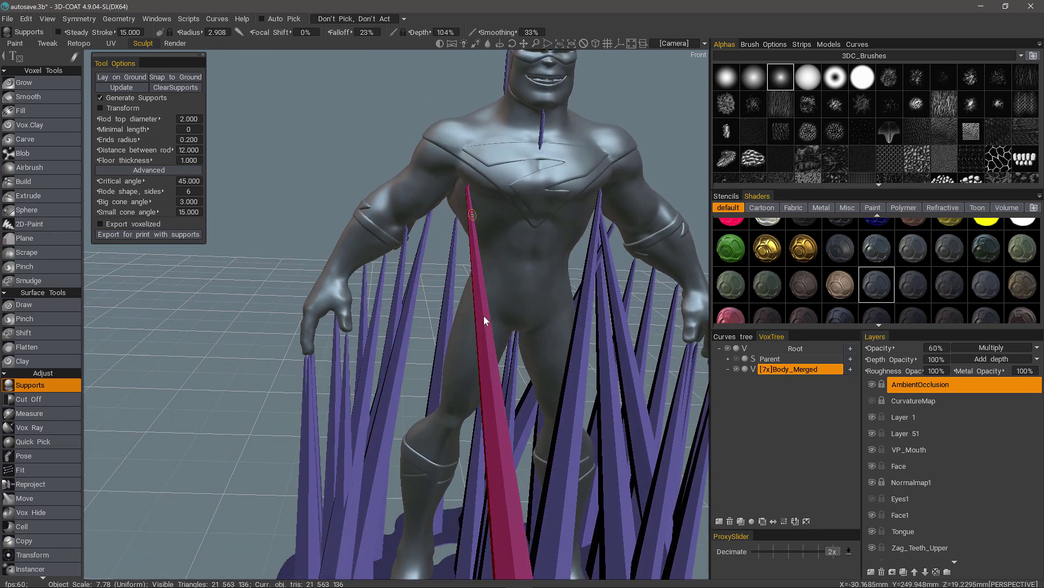
alt+drag(485, 319, 492, 348)
alt+drag(286, 188, 164, 209)
middle_drag(362, 432, 315, 278)
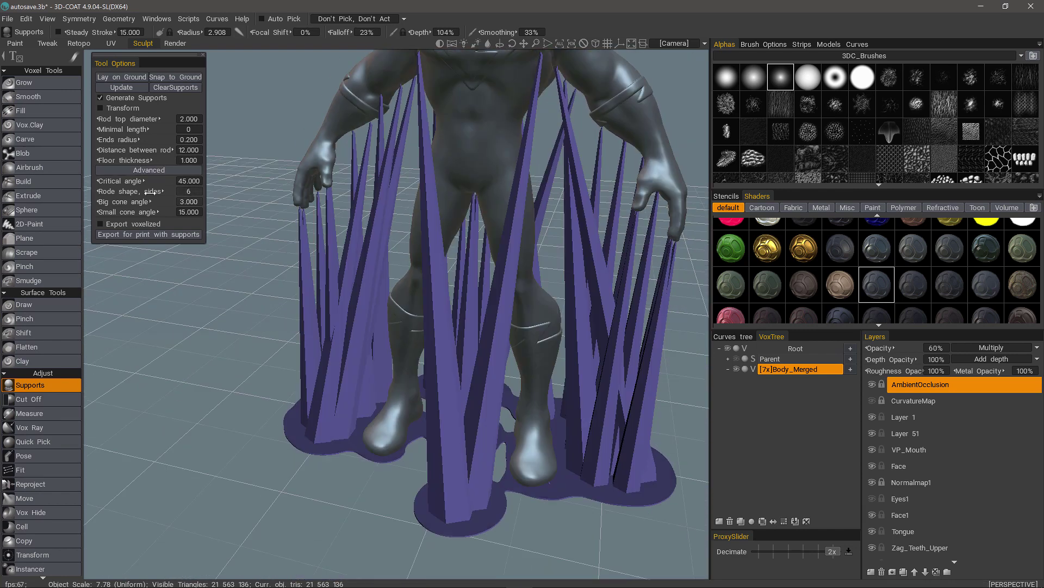
drag(153, 191, 222, 243)
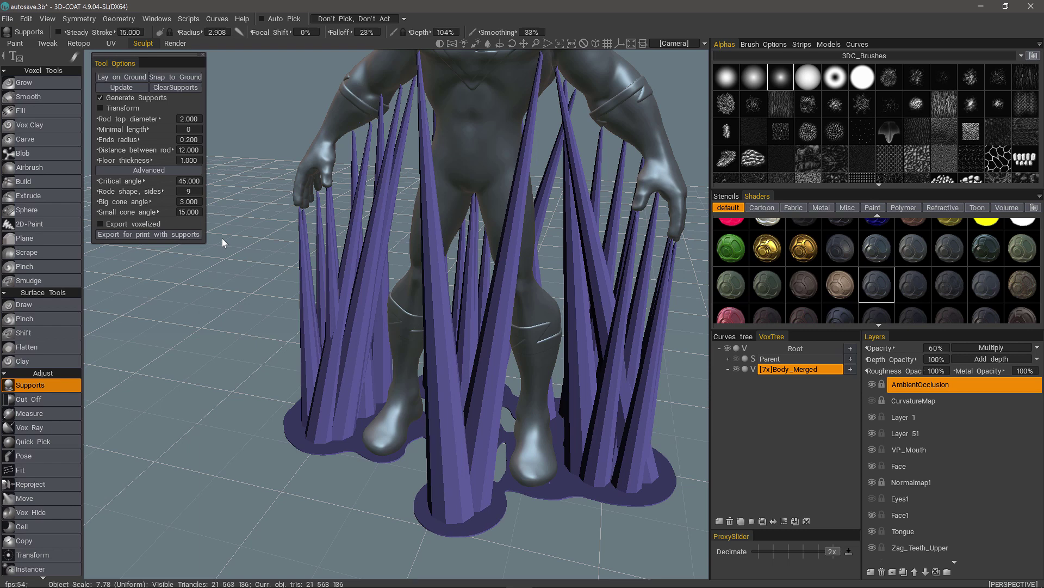
drag(155, 191, 181, 194)
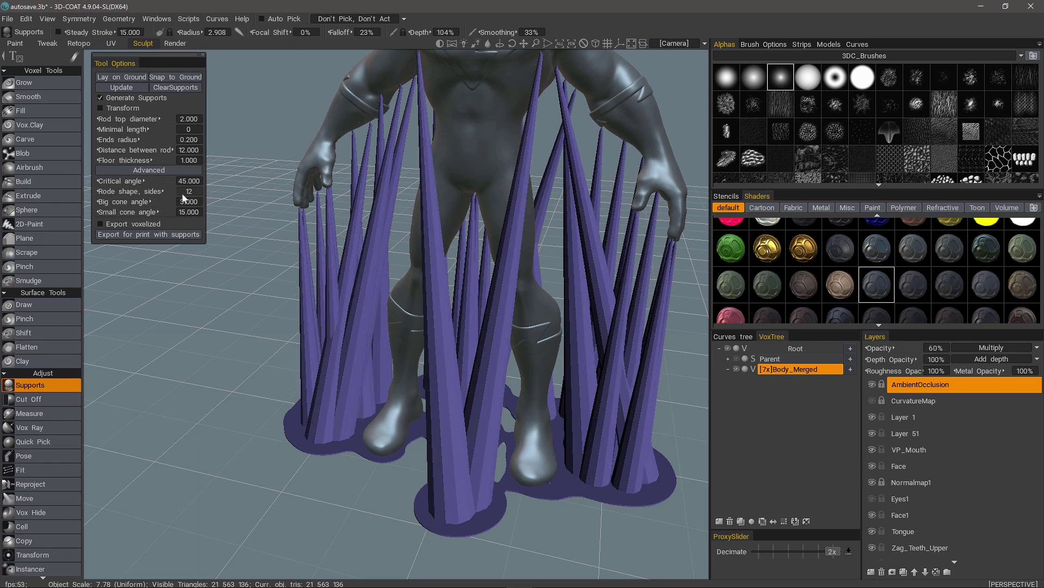
Set the big cone angle of the rods to 2 and the small cone angle to 45
drag(219, 269, 313, 207)
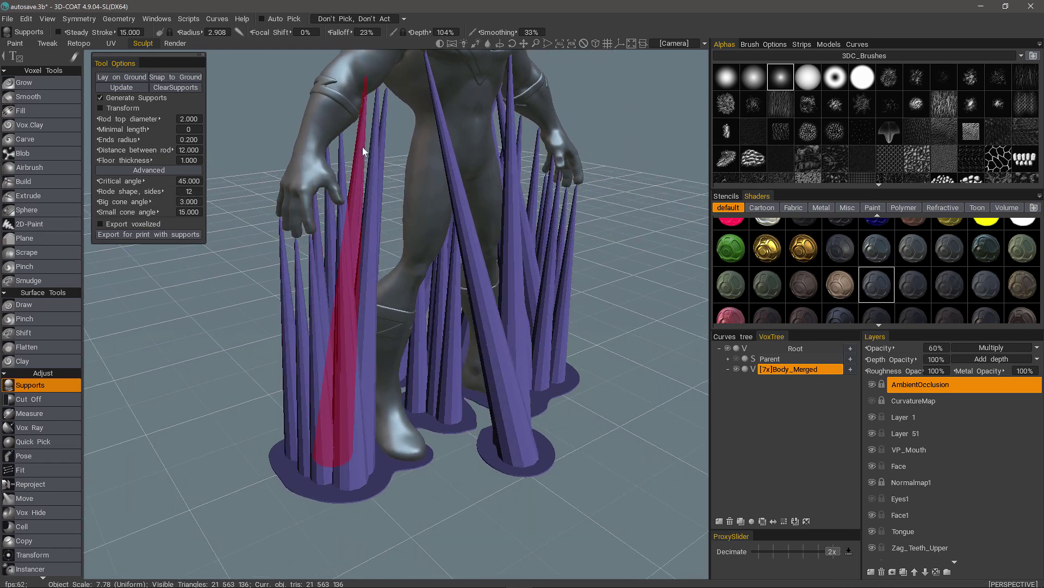
drag(582, 395, 495, 420)
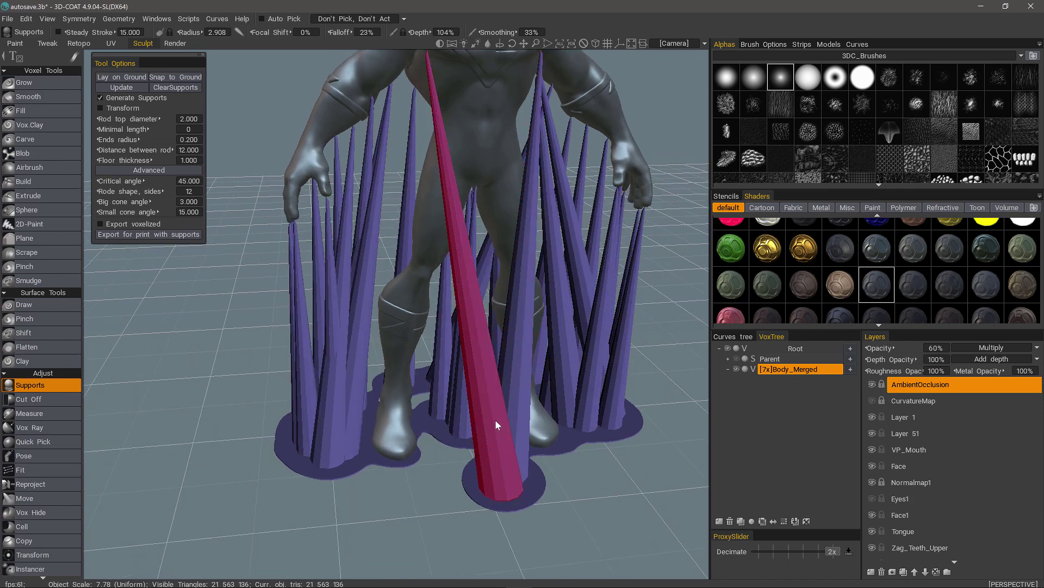
drag(216, 272, 328, 387)
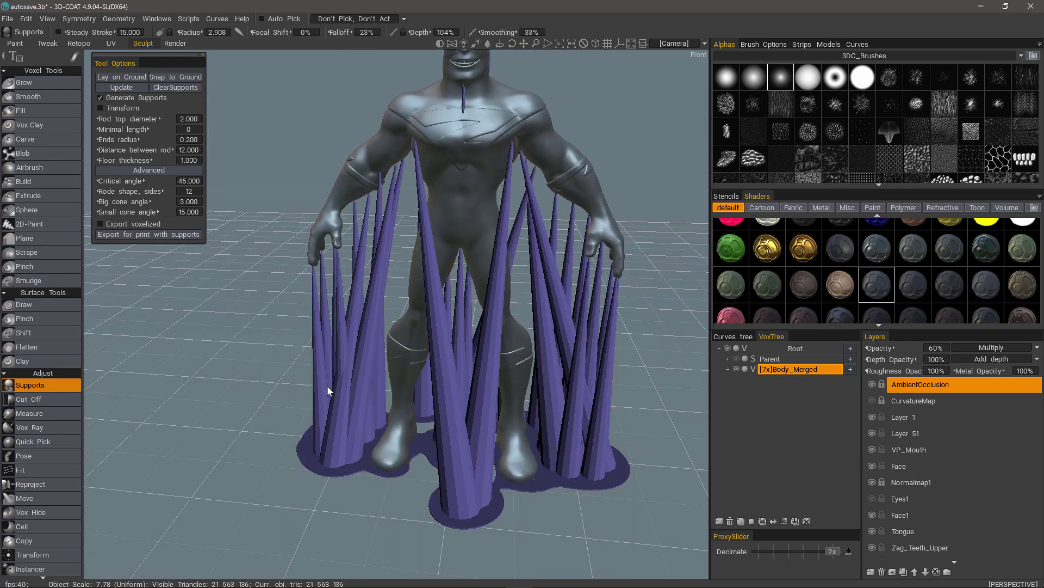
mouse_move(143, 202)
mouse_down()
mouse_move(158, 202)
mouse_move(145, 203)
mouse_up()
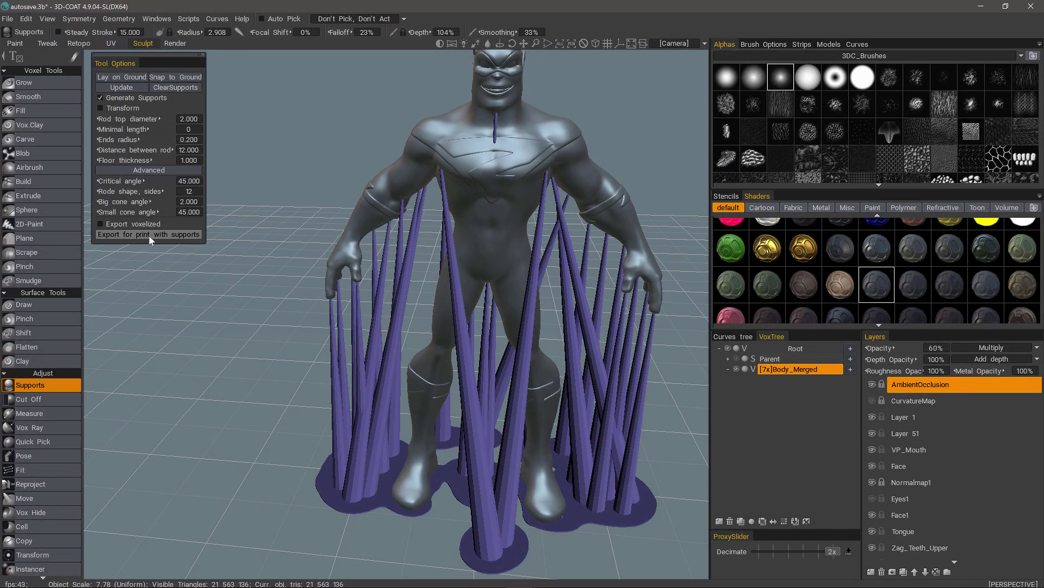
Start exporting the figure for print with supports, review the available file formats and cancel the export
click(174, 234)
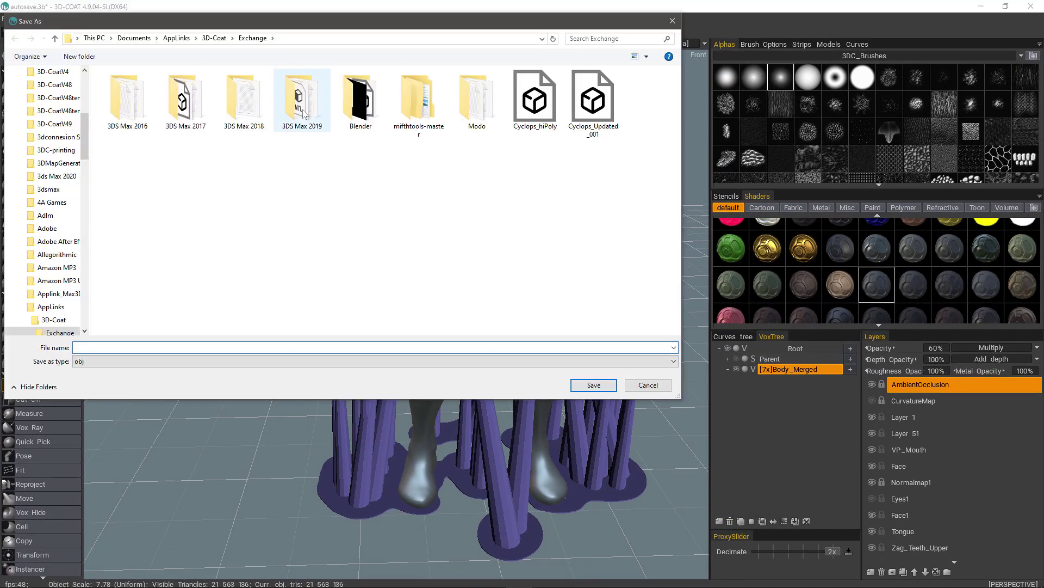
click(257, 357)
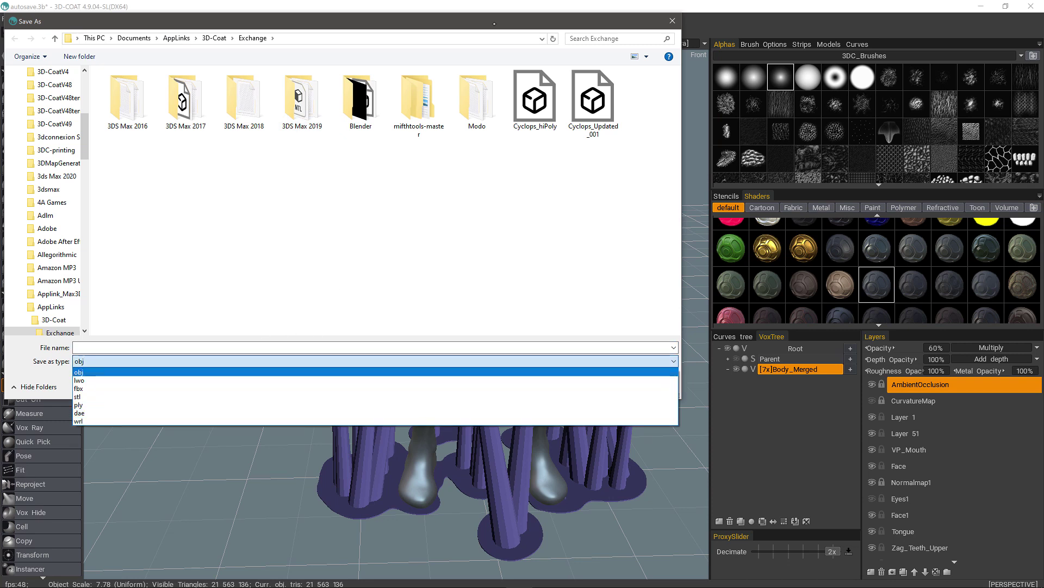
click(497, 20)
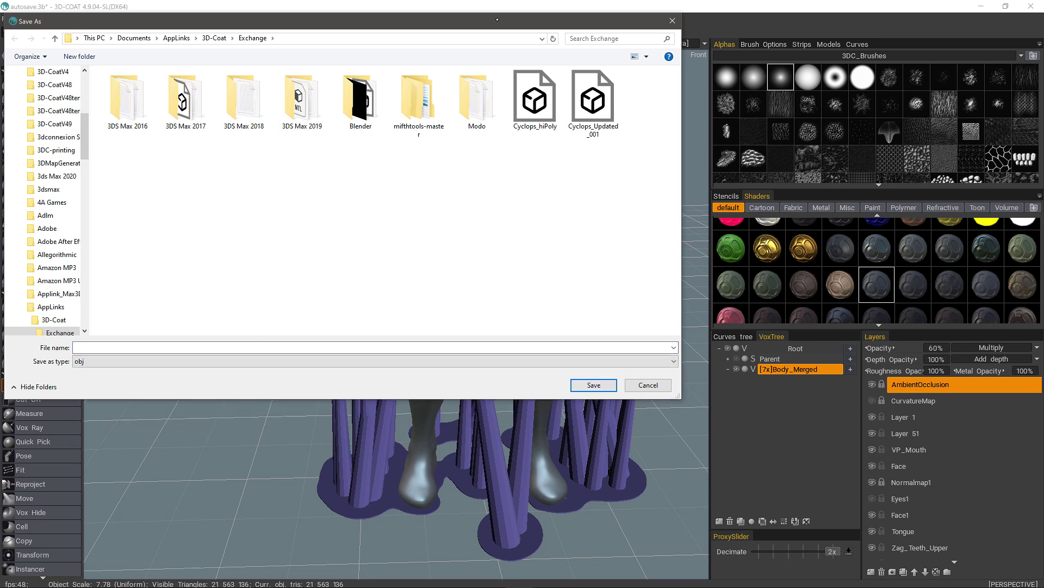
click(649, 385)
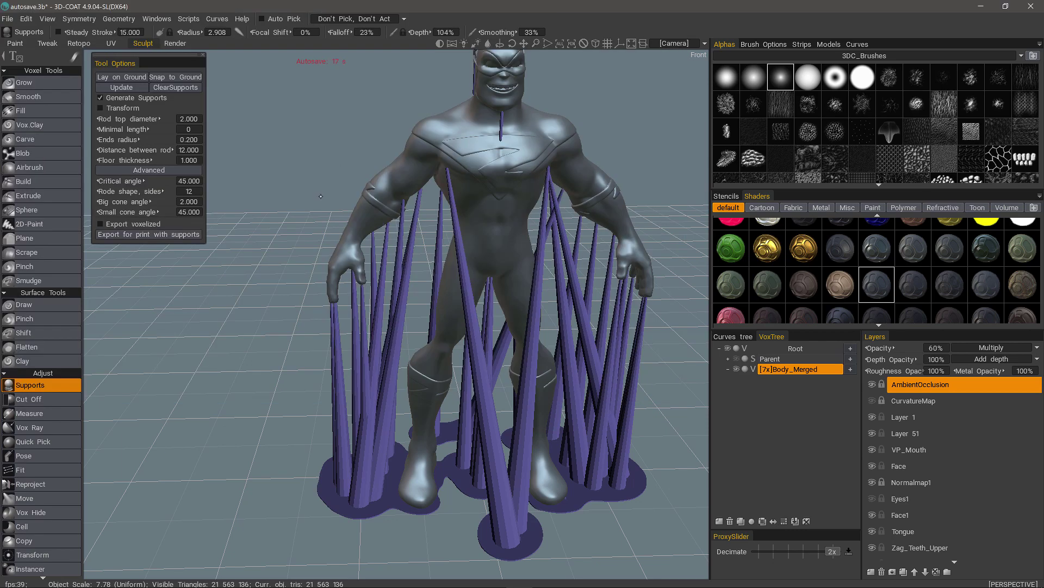